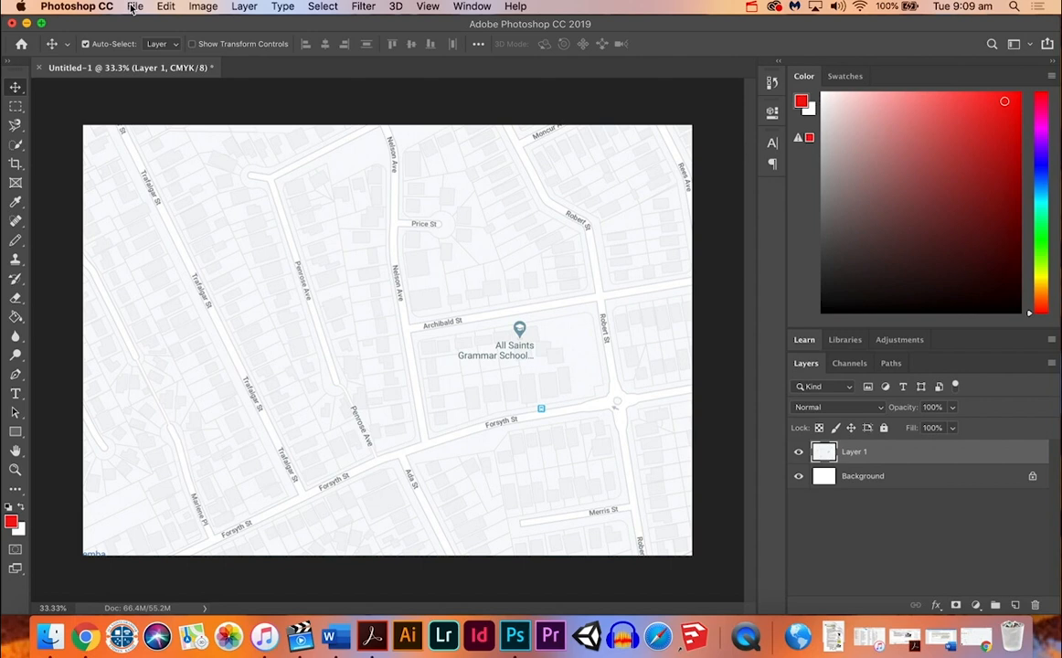
Step: Open the painted artwork 1.pdf from the Scanned Paint Works folder
key("super+o")
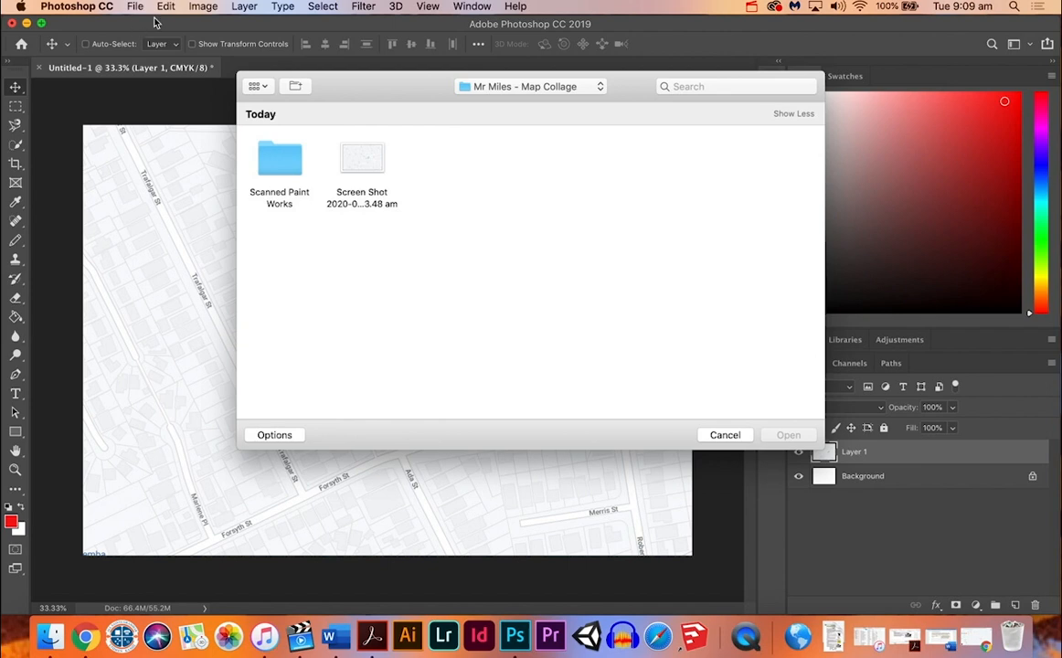
left_click(727, 435)
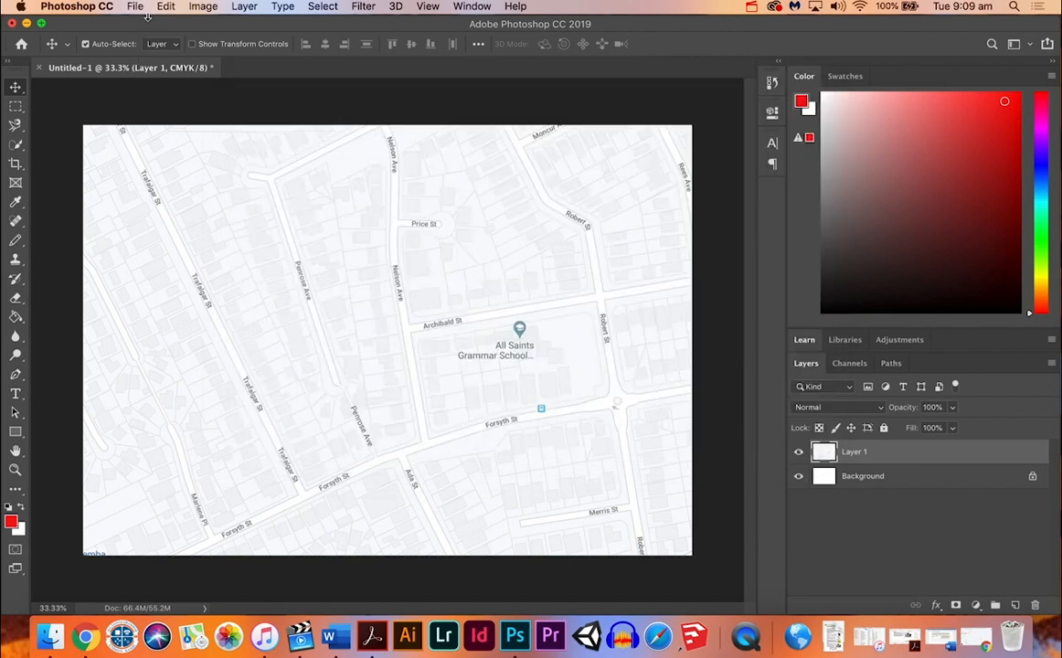
left_click(133, 7)
left_click(148, 38)
left_click(288, 165)
double_click(289, 165)
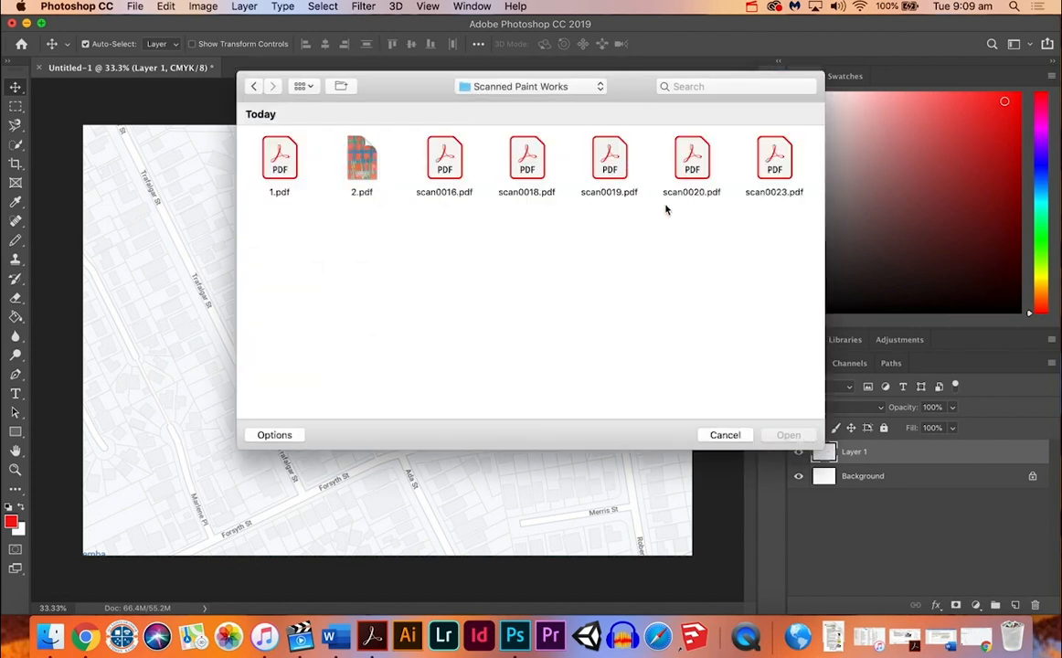
double_click(286, 162)
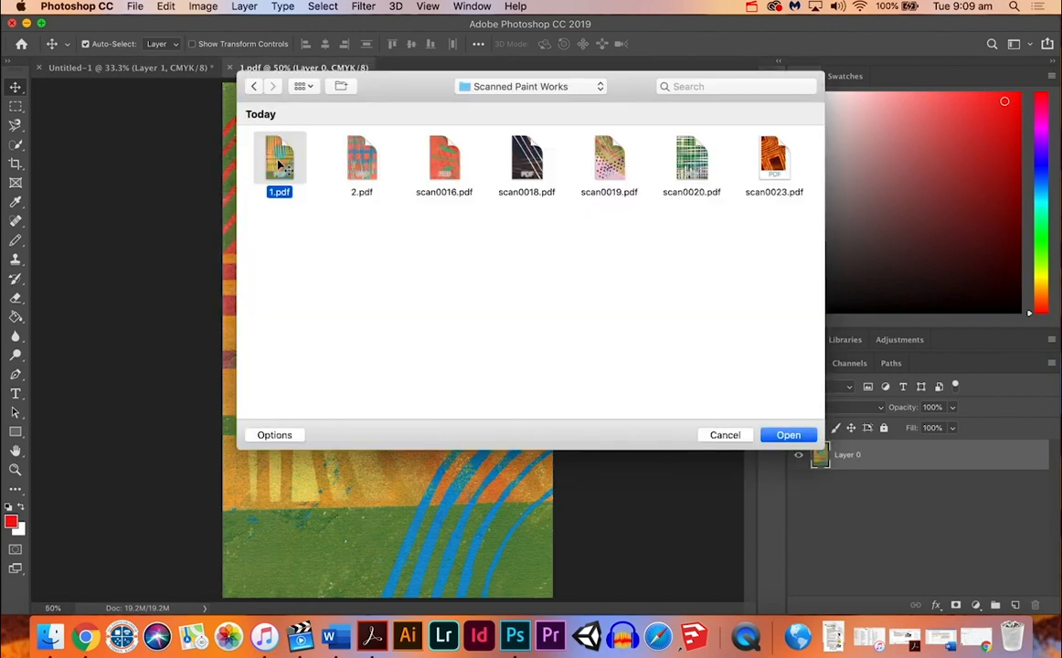
double_click(251, 144)
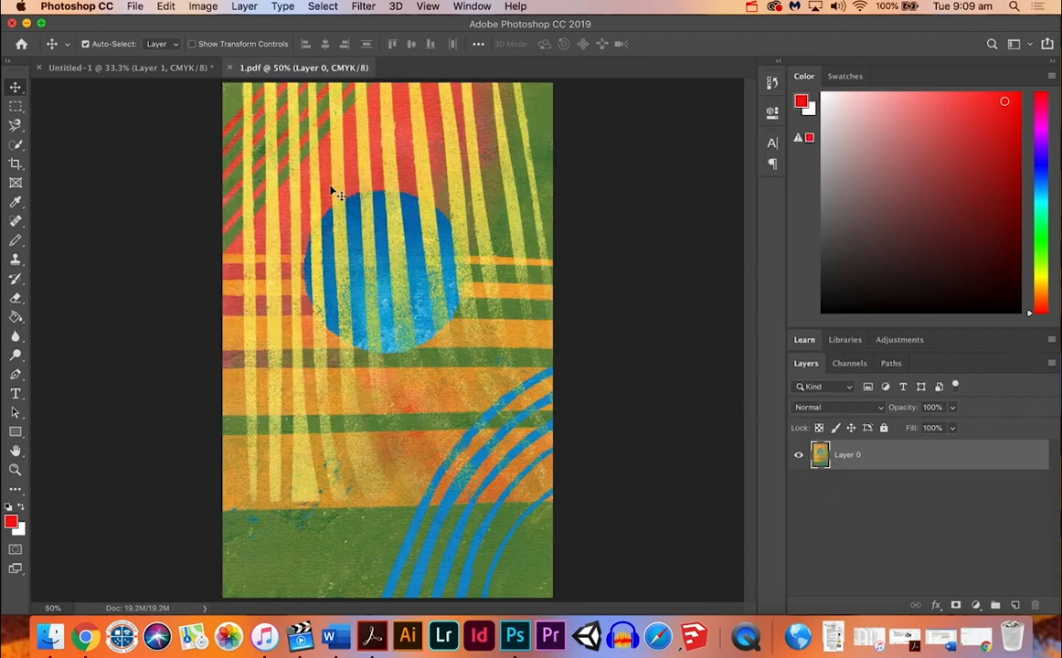
Step: Define the entire 1.pdf artwork as a pattern with its default name, and close the scan
left_click(15, 110)
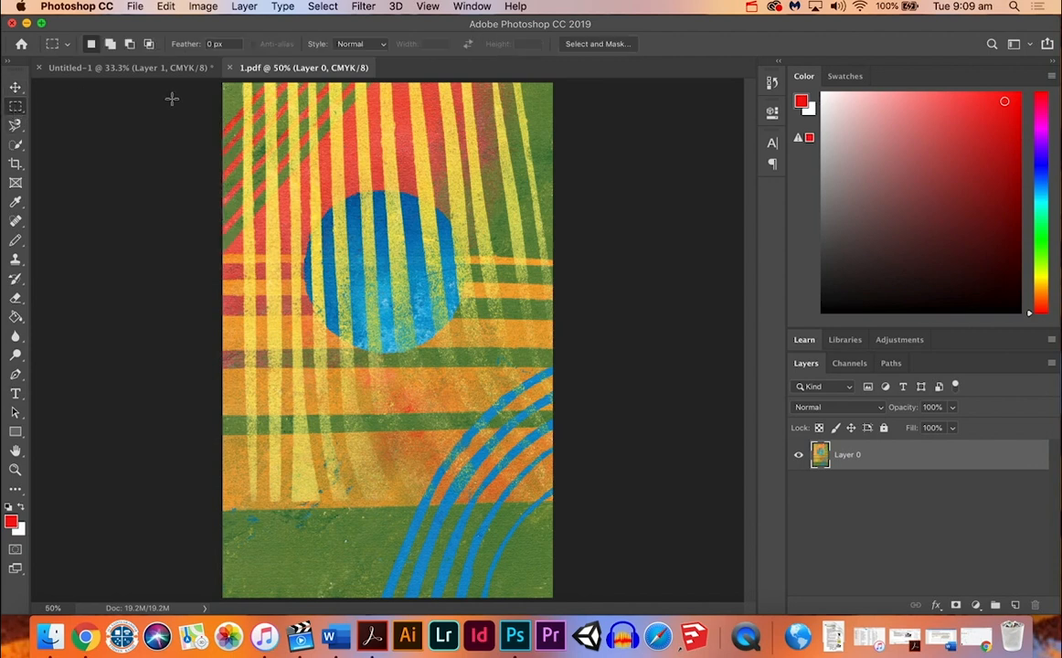
left_click_drag(215, 80, 561, 601)
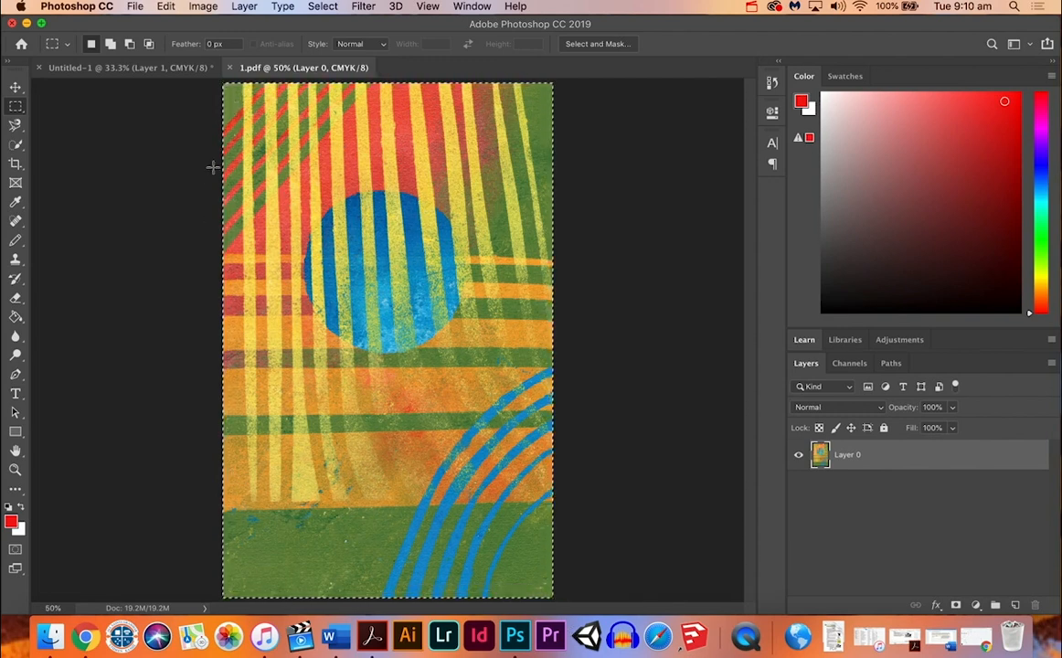
left_click(166, 7)
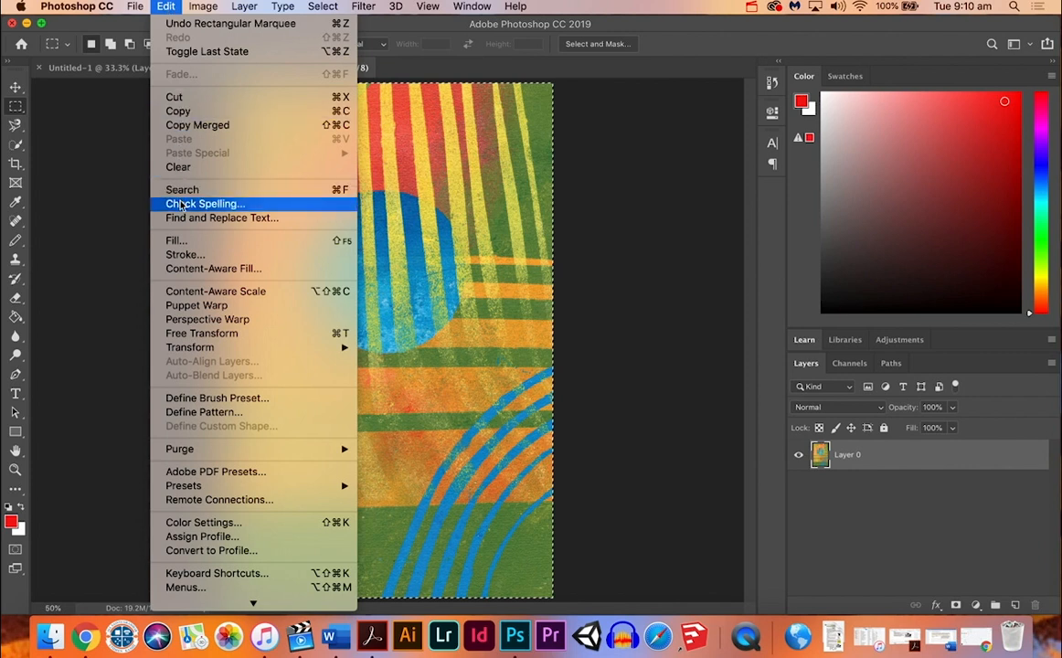
left_click(198, 413)
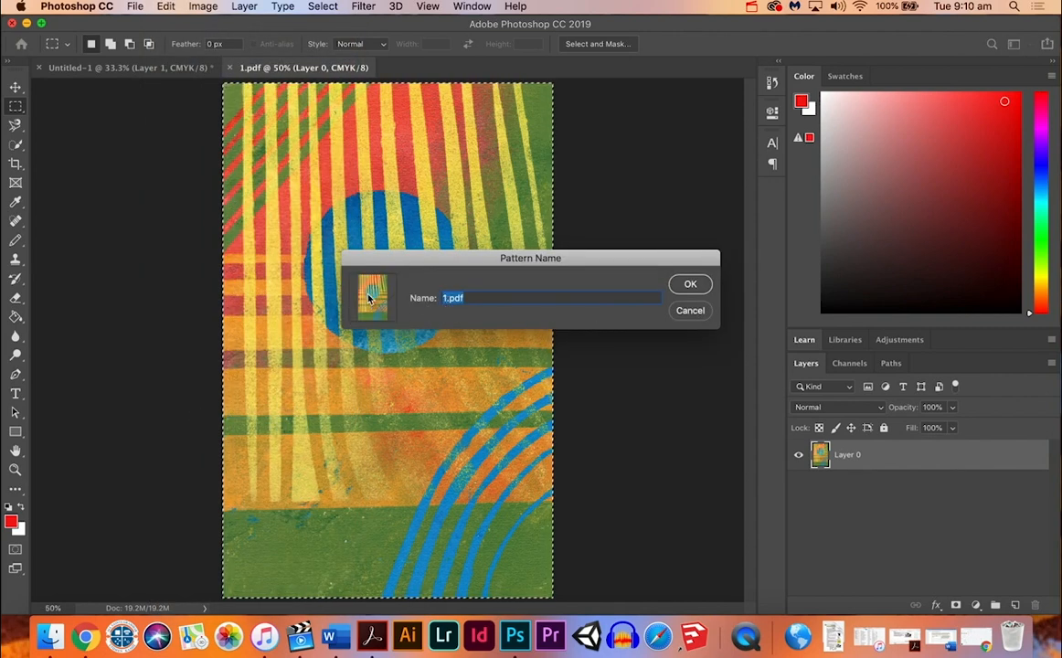
left_click(690, 284)
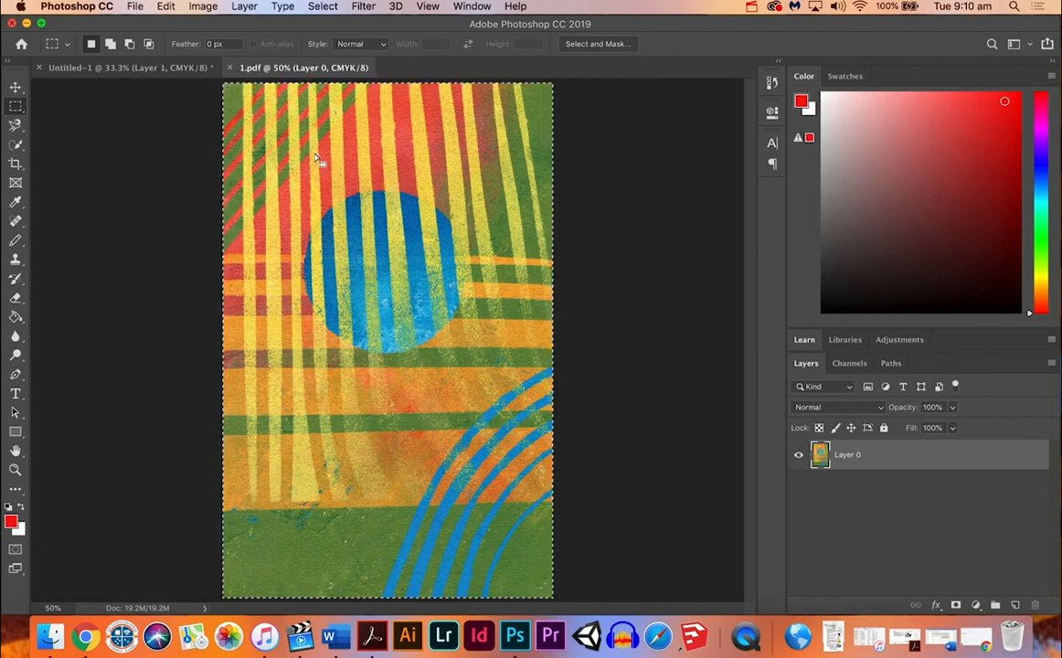
left_click(229, 68)
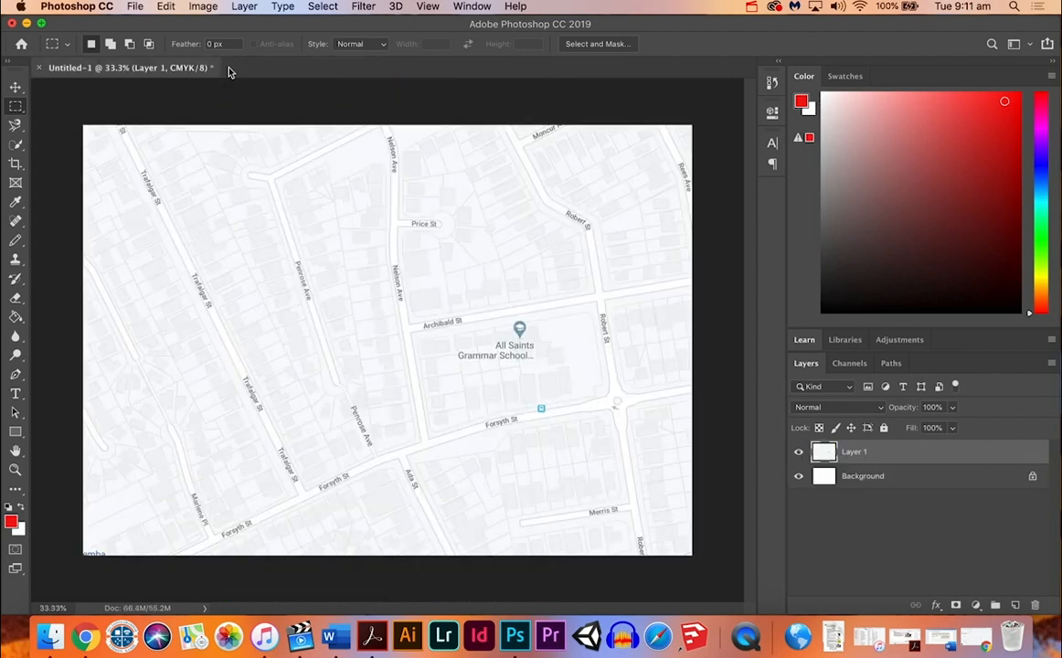
Step: Open the painted artwork 2.pdf from the Scanned Paint Works folder
key("super+o")
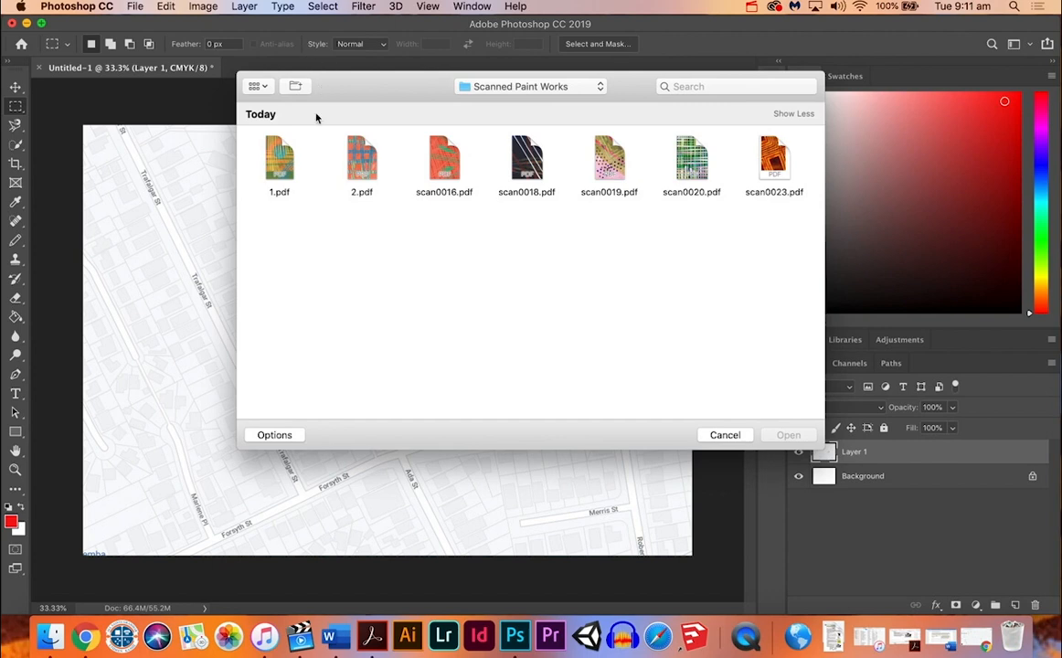
left_click(361, 157)
double_click(359, 158)
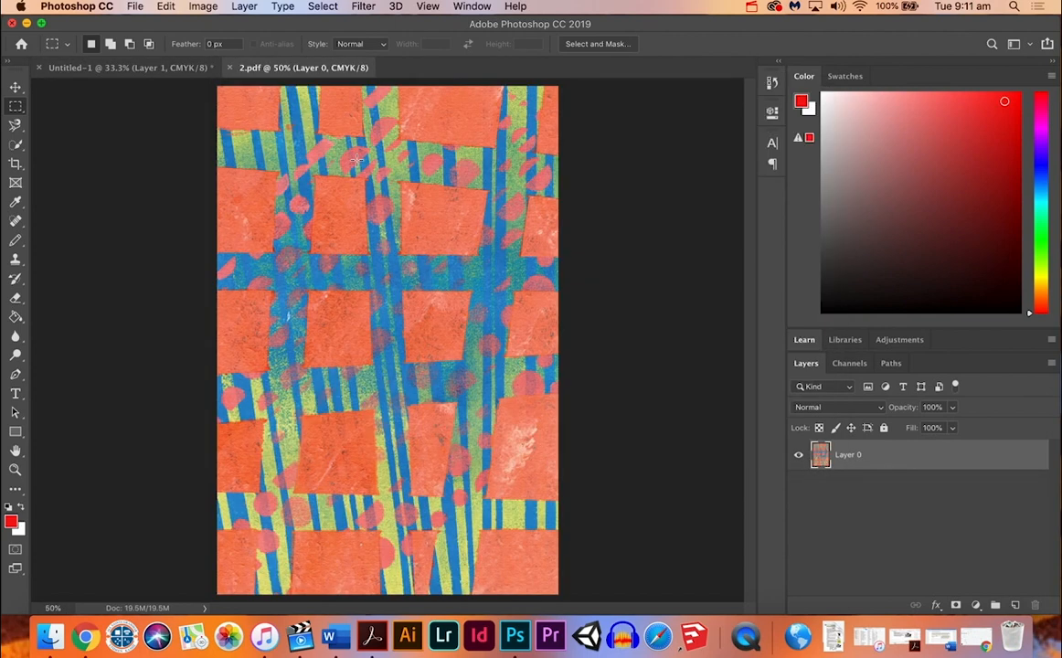
Step: Define the entire 2.pdf artwork as a pattern with its default name, and close the scan
left_click_drag(210, 86, 571, 599)
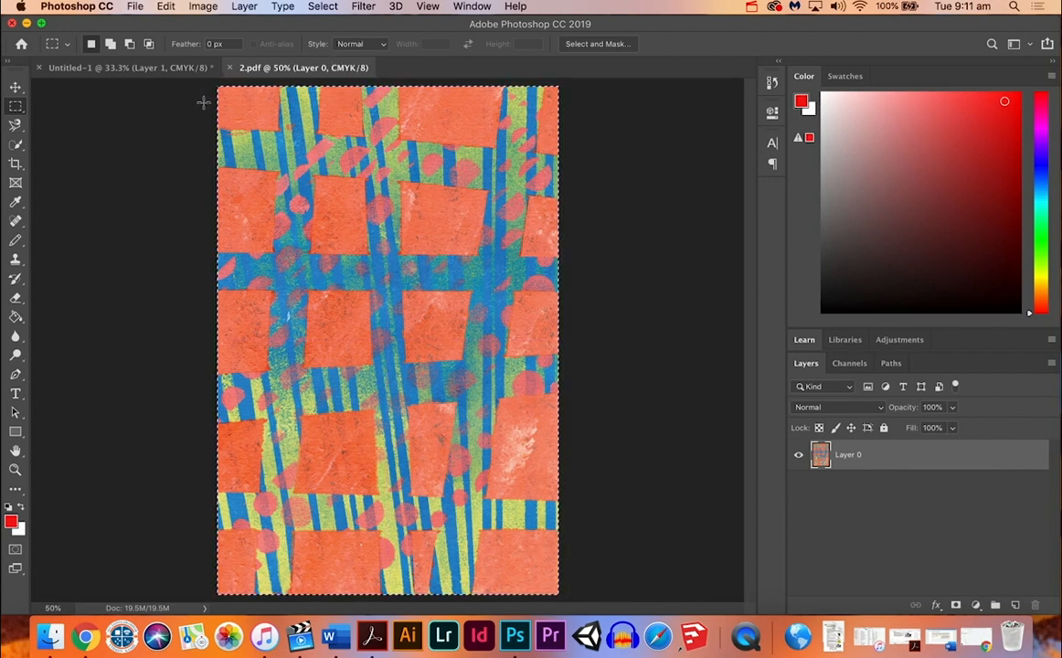
left_click(166, 7)
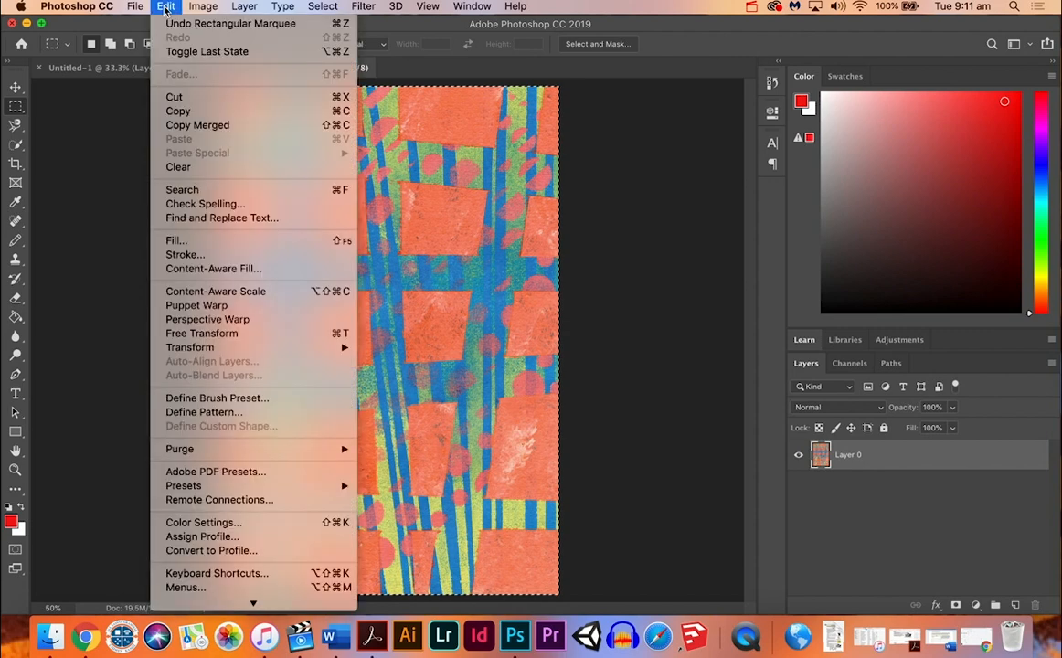
left_click(187, 412)
left_click(689, 286)
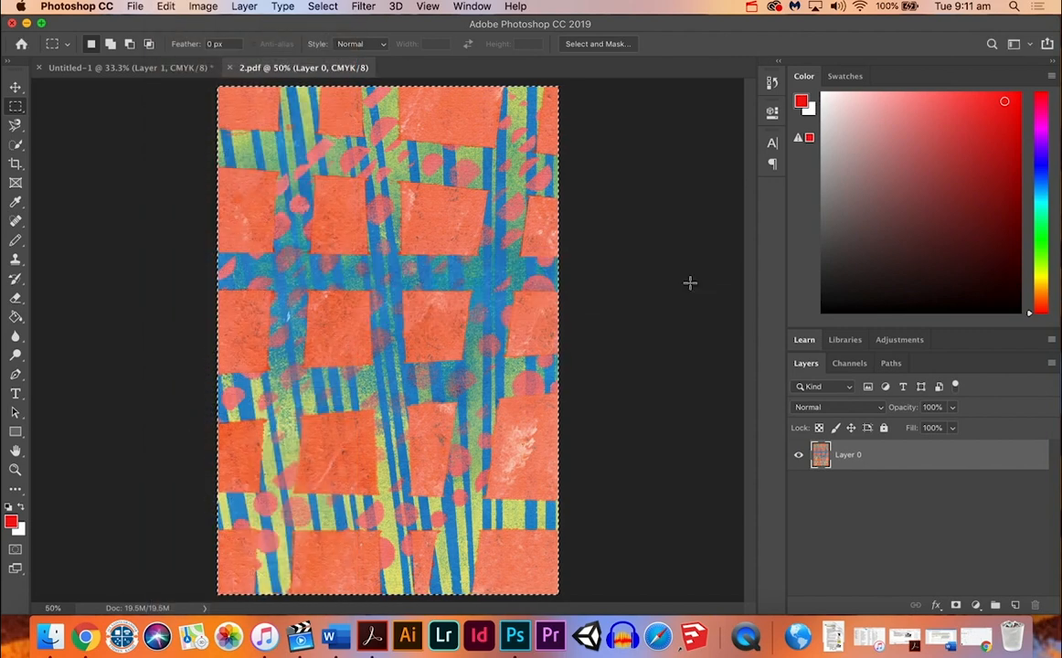
left_click(229, 67)
Step: Open the dotted artwork scan0019.pdf from the Scanned Paint Works folder
key("super+o")
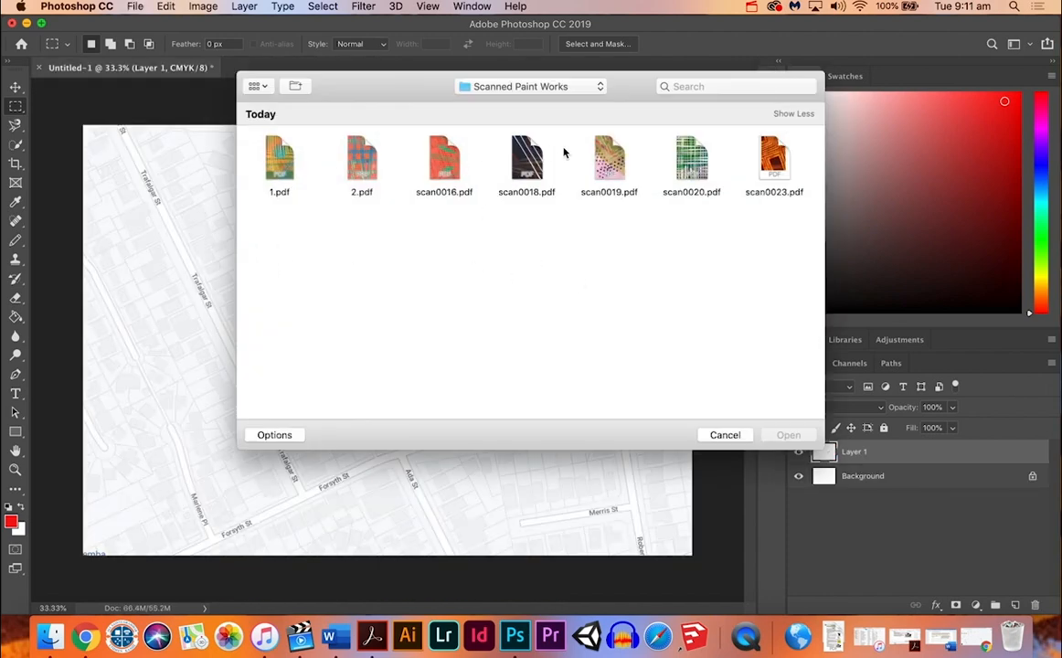
left_click(606, 166)
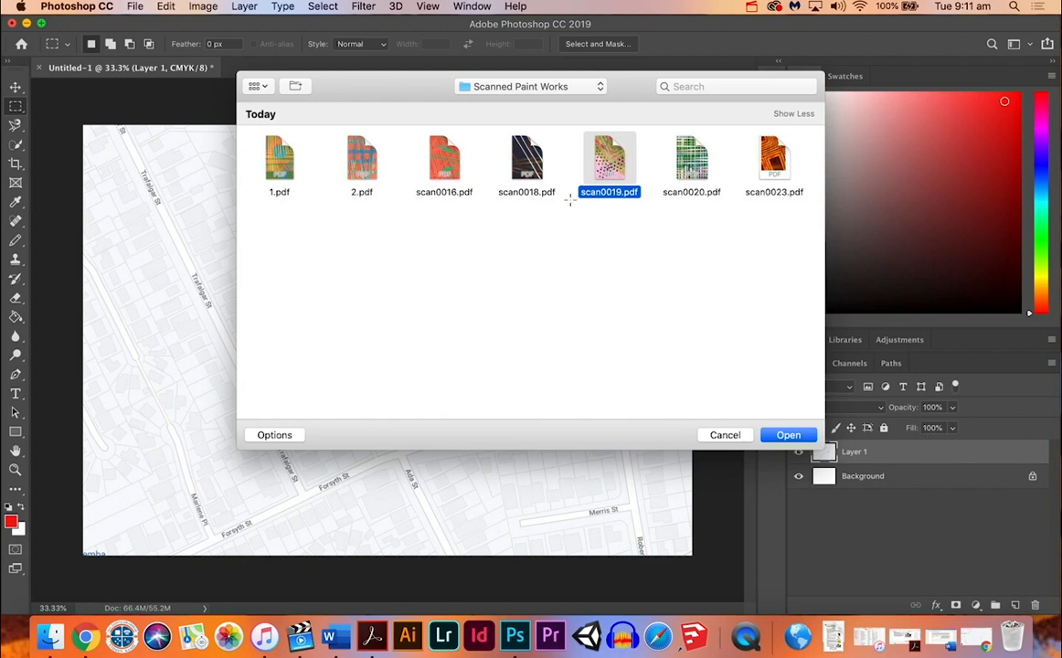
key("Return")
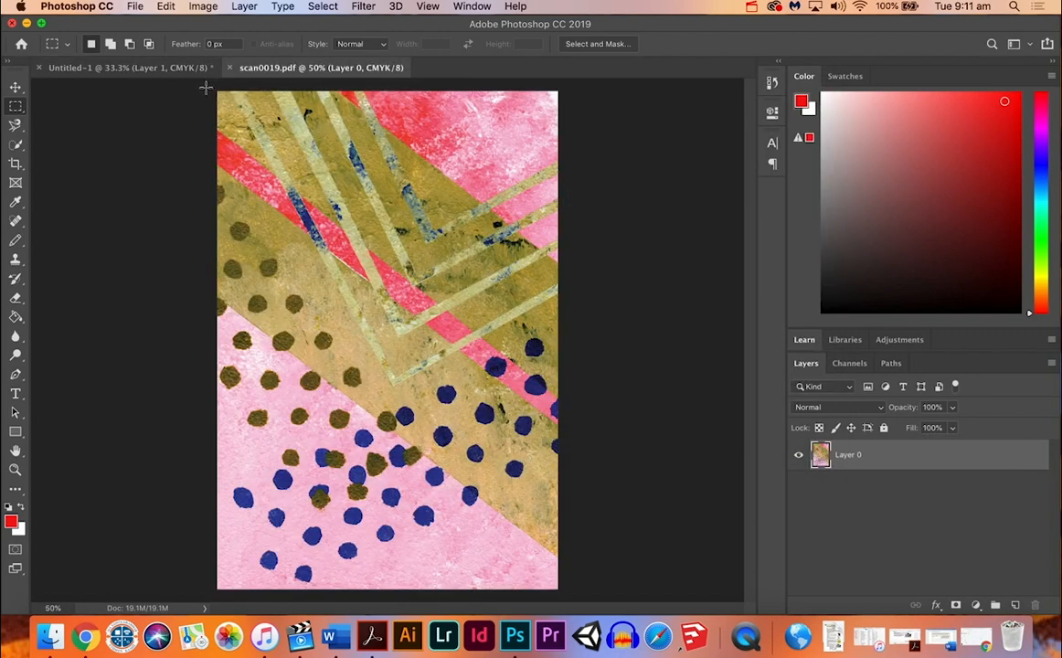
Step: Define the entire scan0019.pdf artwork as a pattern with its default name, and close the scan
left_click_drag(208, 84, 573, 602)
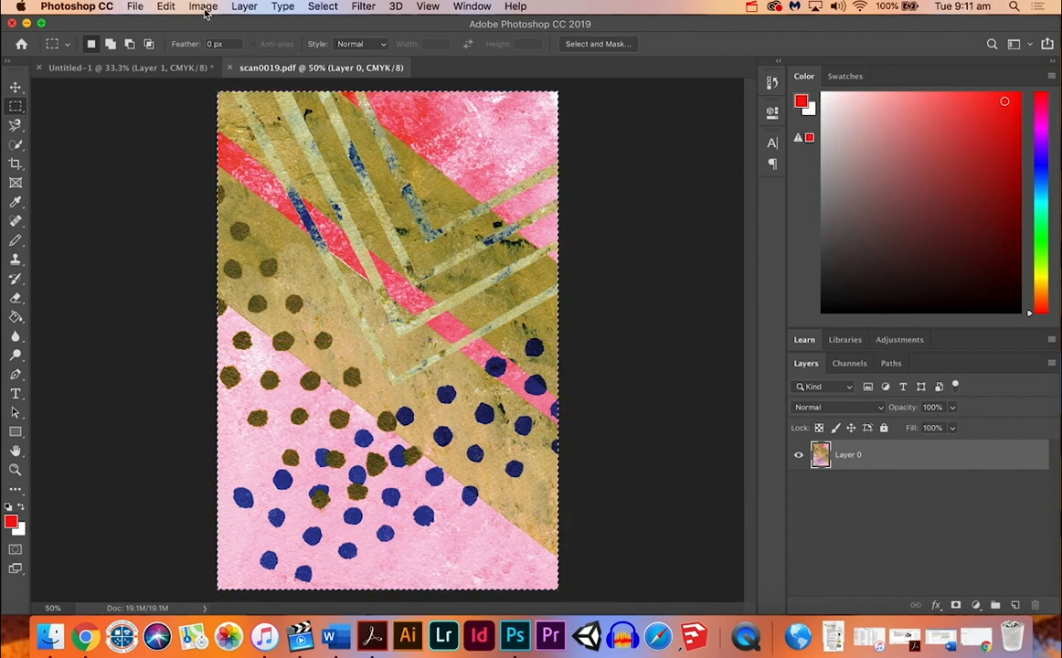
left_click(166, 7)
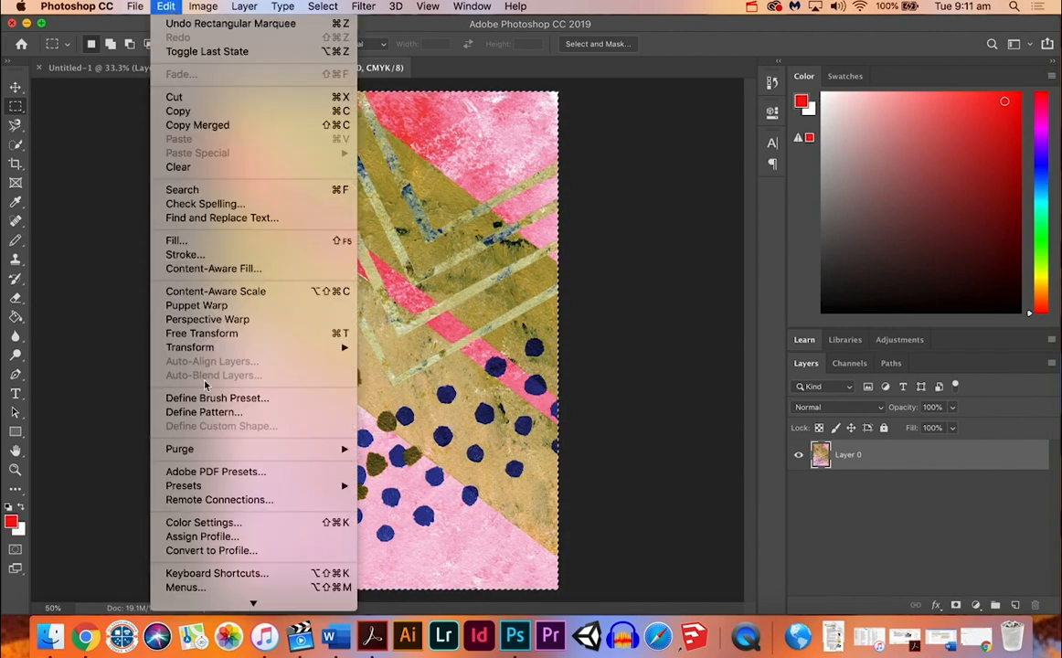
left_click(206, 412)
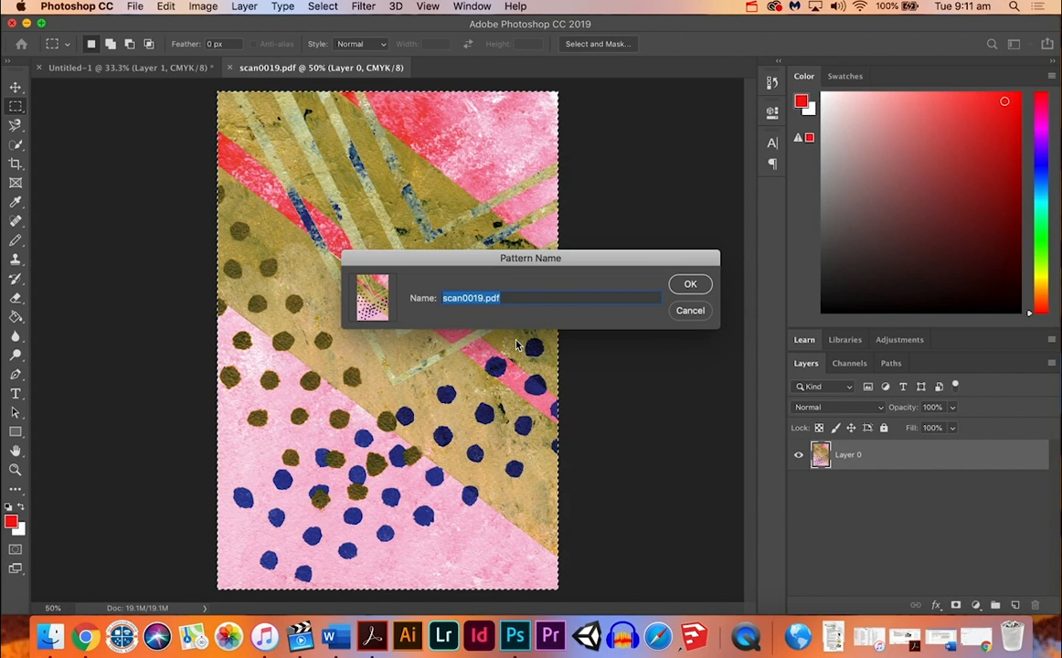
left_click(690, 284)
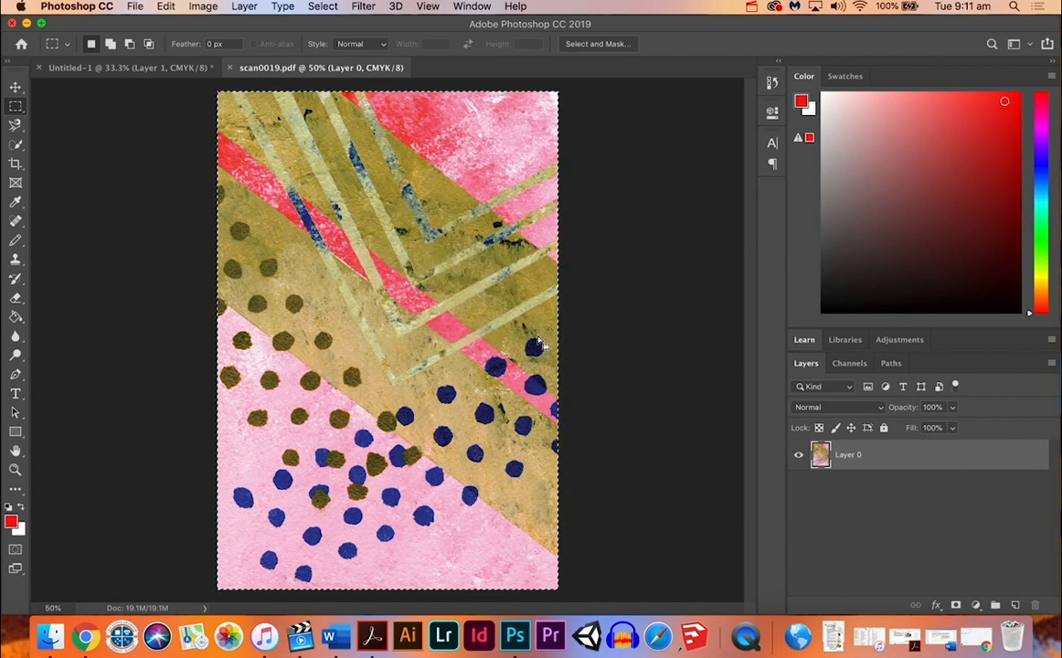
left_click(229, 67)
key("super+o")
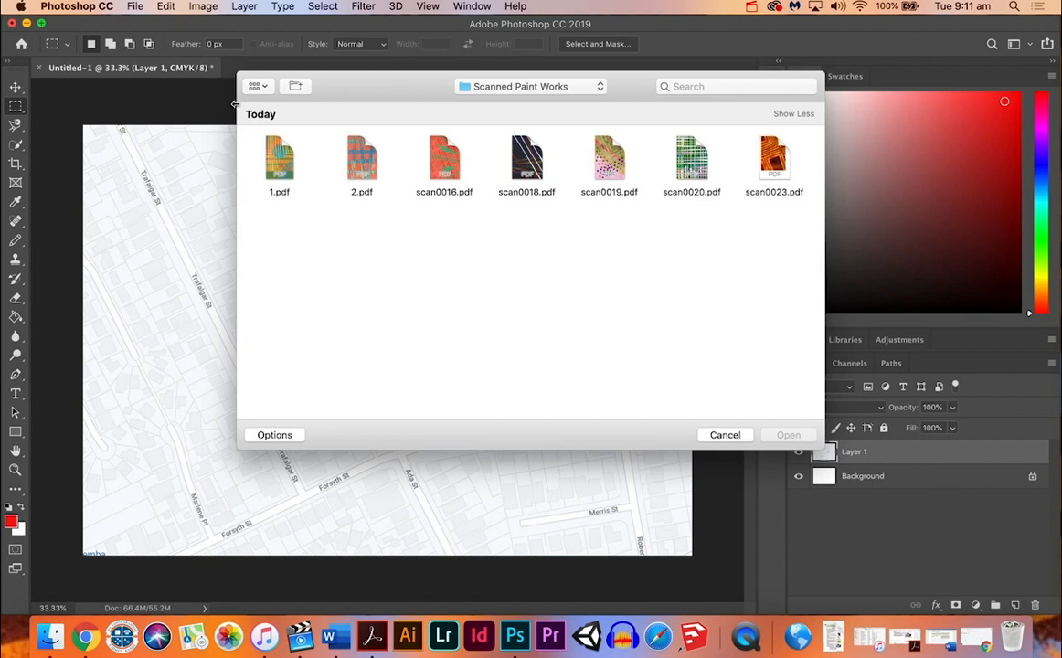
left_click(725, 435)
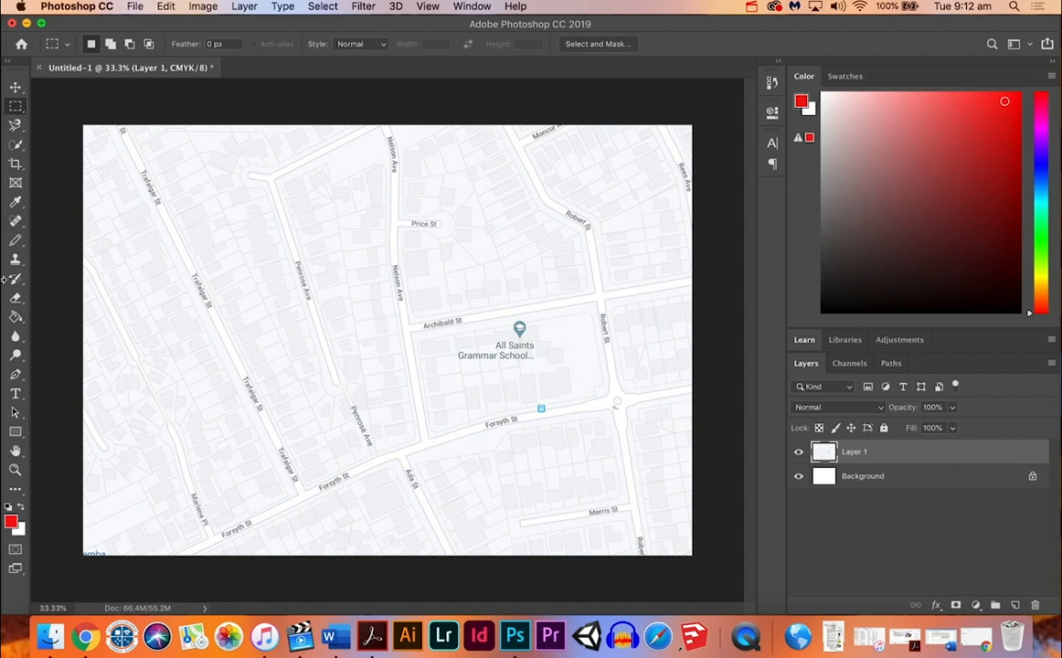
Step: Start a Pen tool shape around the All Saints Grammar School block, tracing the Archibald St edge and Robert St down toward the roundabout
key("p")
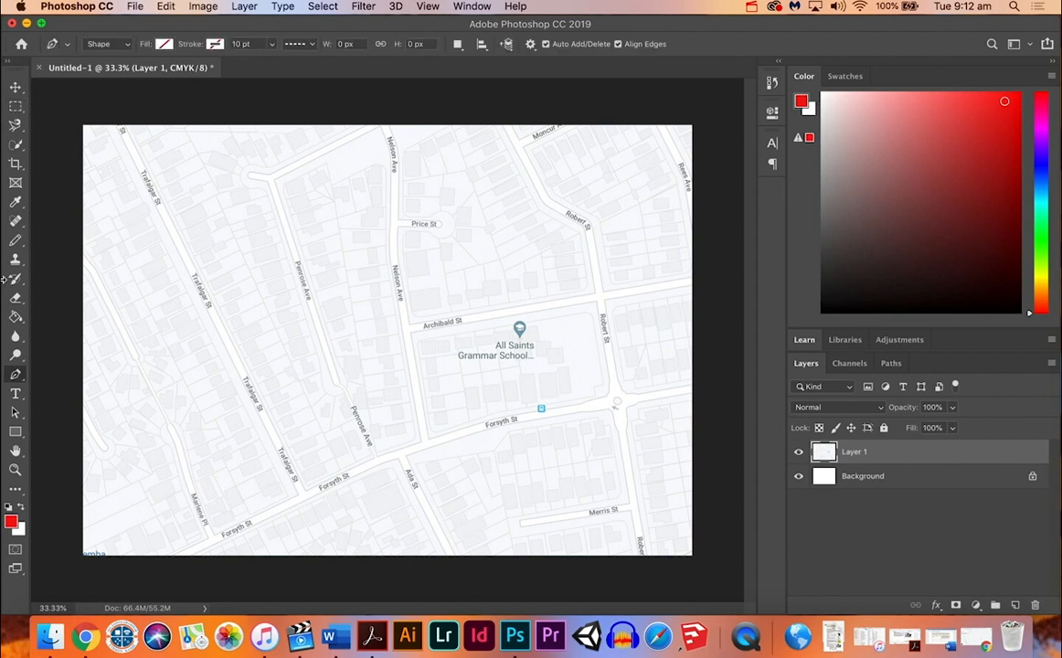
left_click(19, 378)
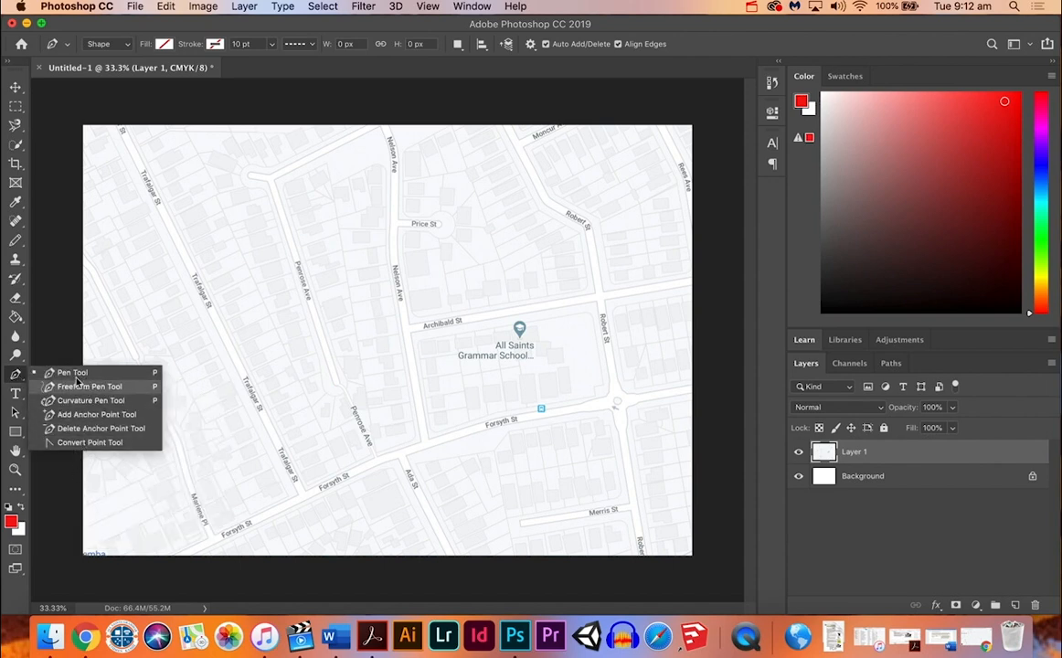
left_click(16, 378)
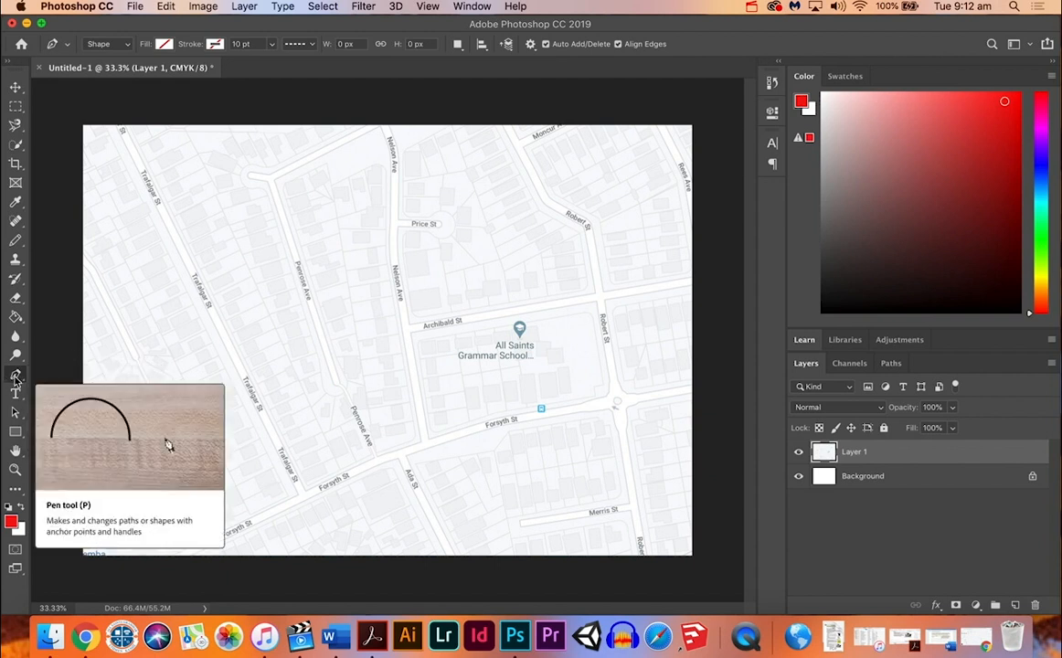
left_click(16, 378)
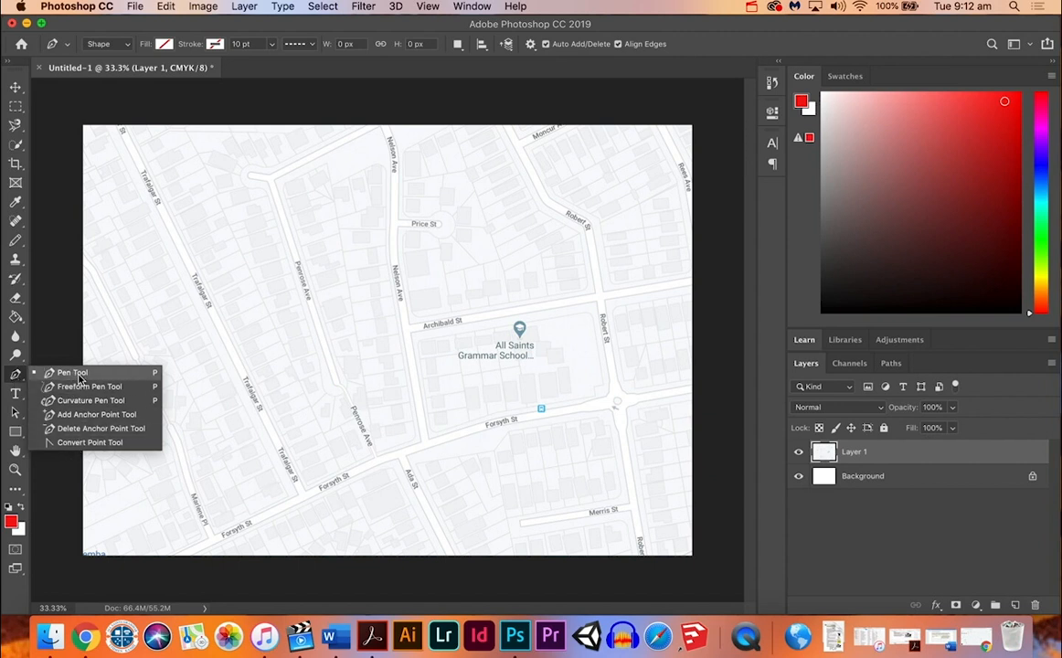
left_click(73, 373)
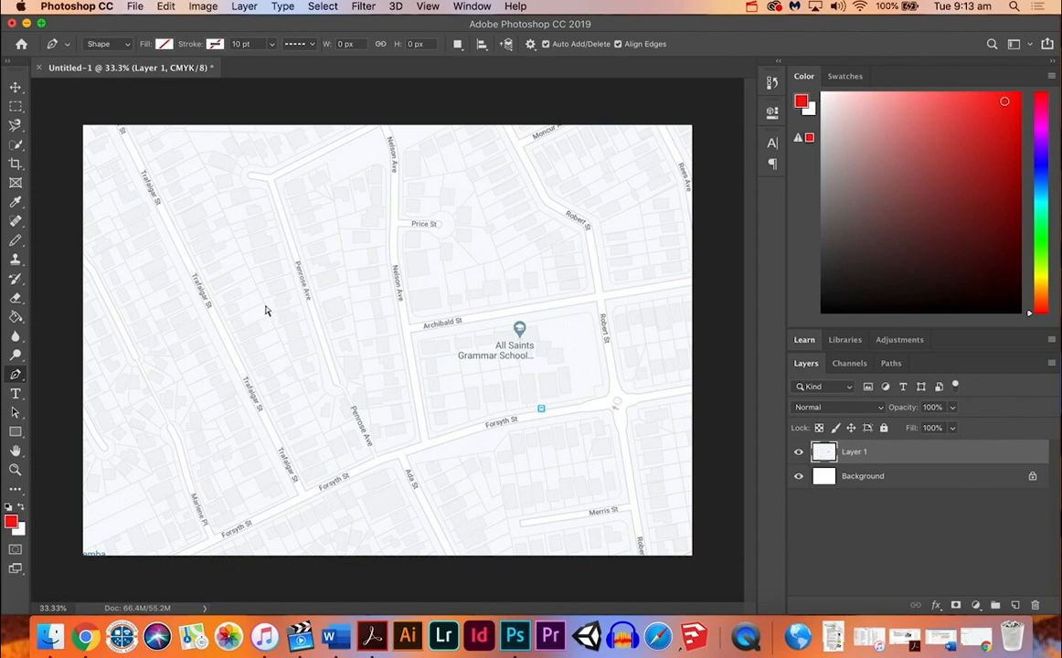
key("super+equal")
key("super+equal")
key("super+equal")
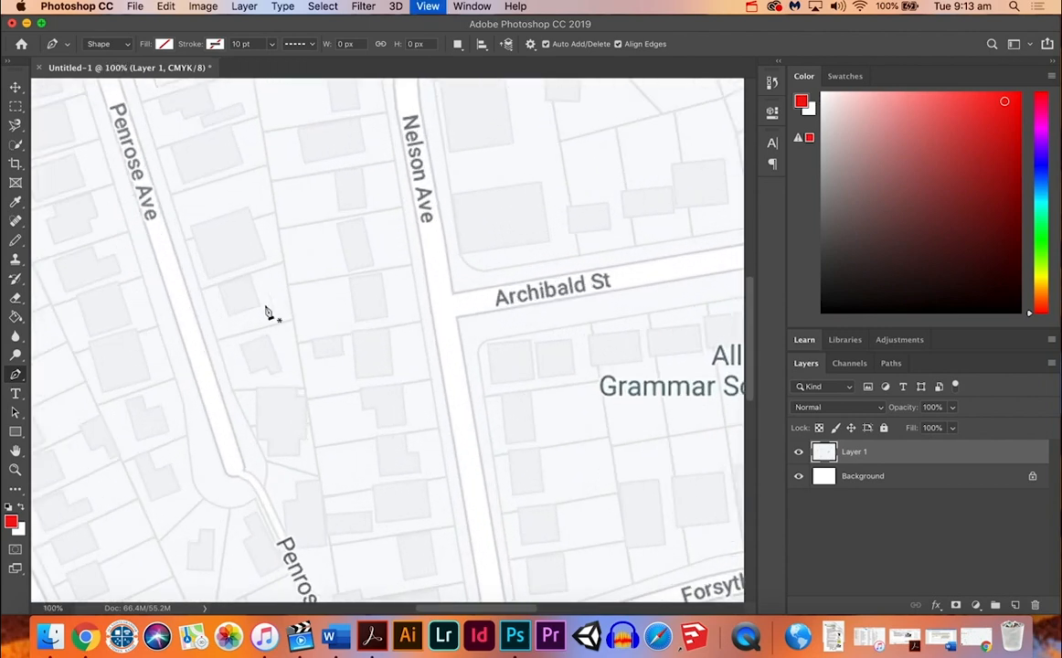
scroll(476, 294, "right", 10)
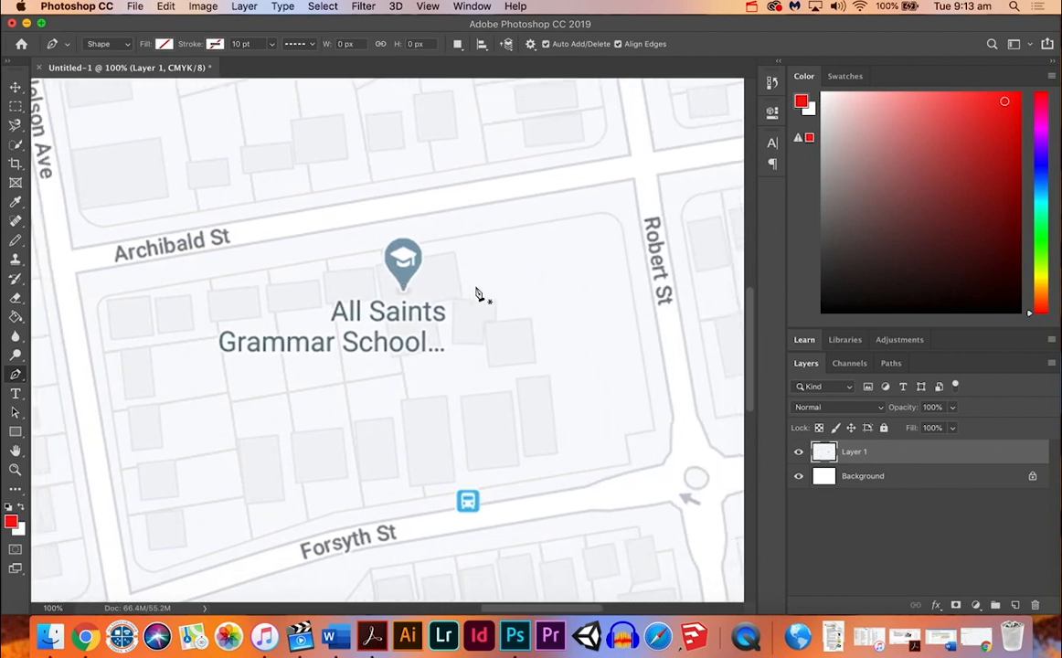
scroll(475, 295, "left", 2)
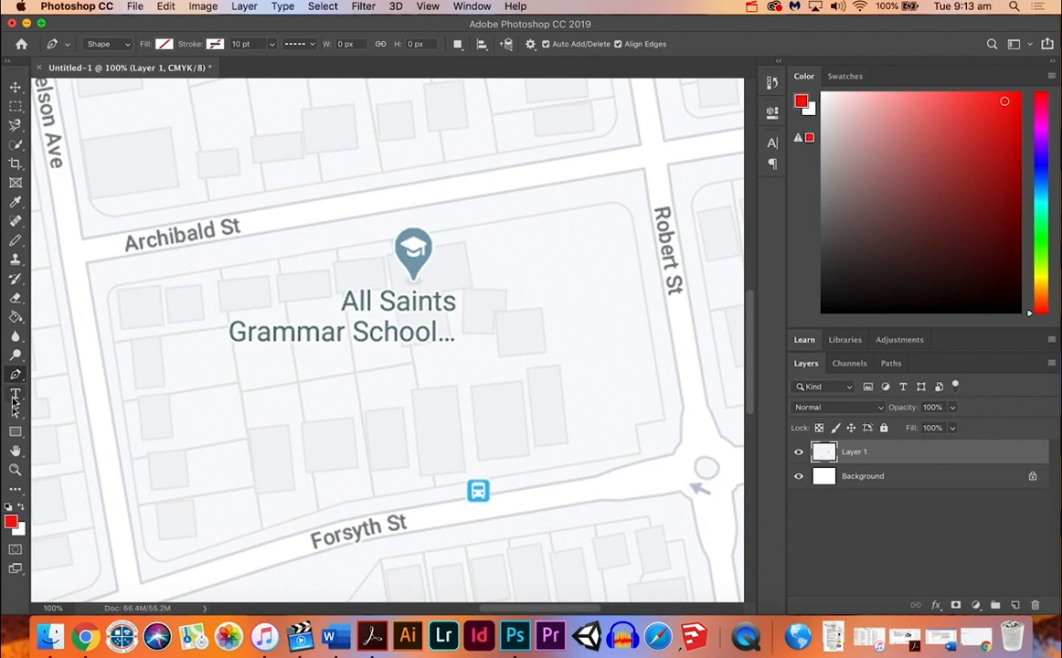
left_click(86, 264)
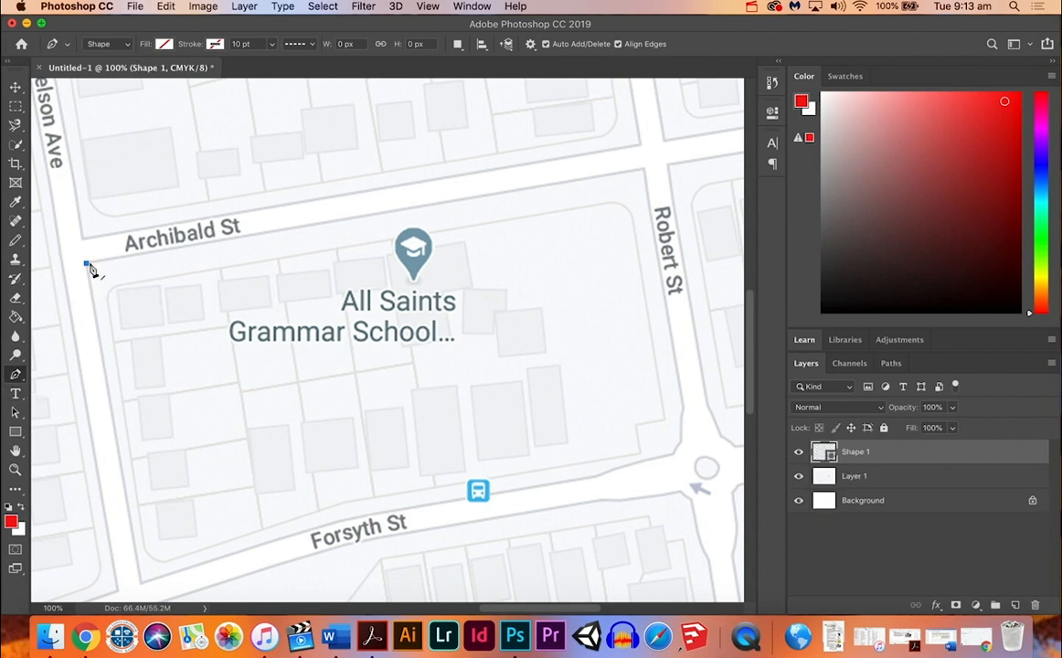
left_click(643, 171)
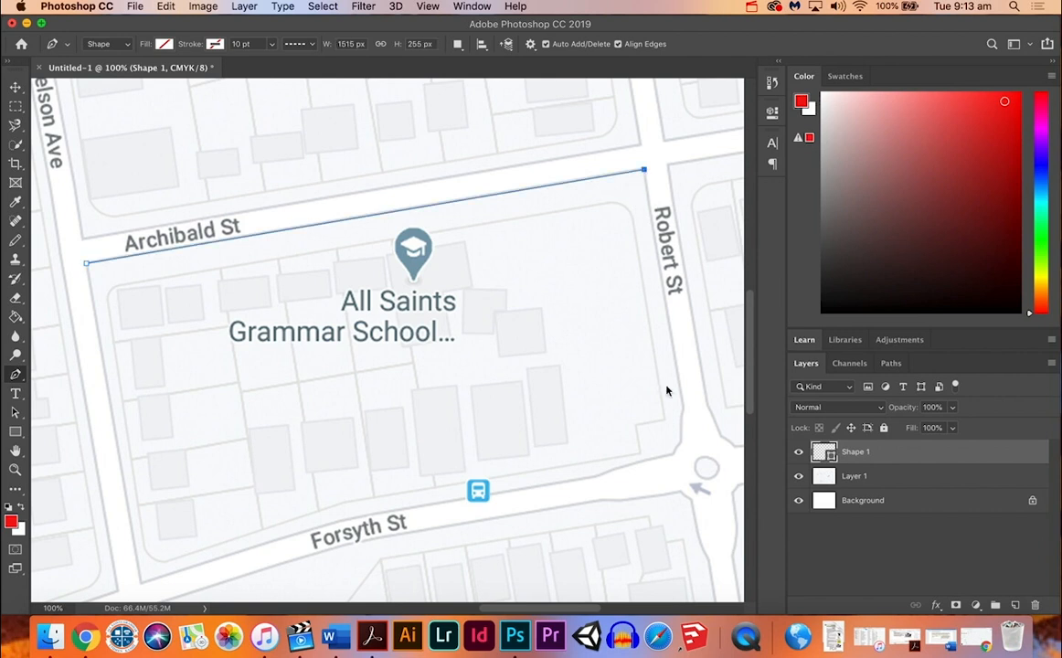
left_click(683, 410)
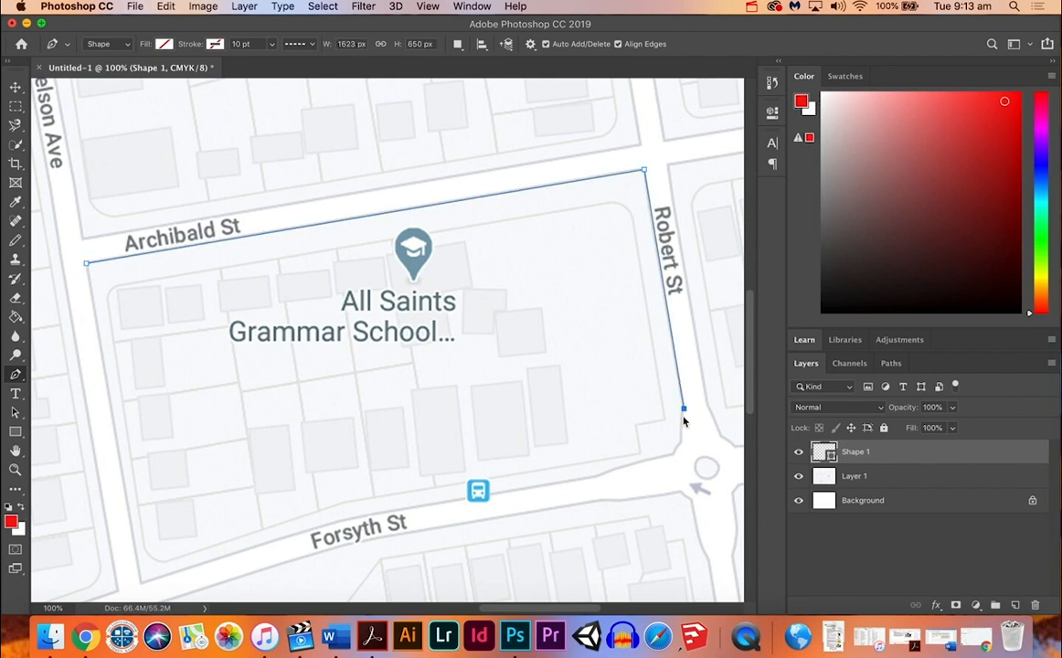
Step: Trace the school block's curved corner at the roundabout with closely spaced anchor points, continuing onto the Forsyth St edge
left_click(681, 415)
left_click(681, 422)
left_click(680, 428)
left_click(680, 436)
left_click(679, 445)
left_click(676, 450)
left_click(667, 454)
left_click(634, 465)
left_click(619, 467)
left_click(604, 473)
left_click(597, 477)
Step: Trace the rest of the Forsyth St edge to Nelson Ave and close the outline at its starting point on Archibald St
left_click(445, 502)
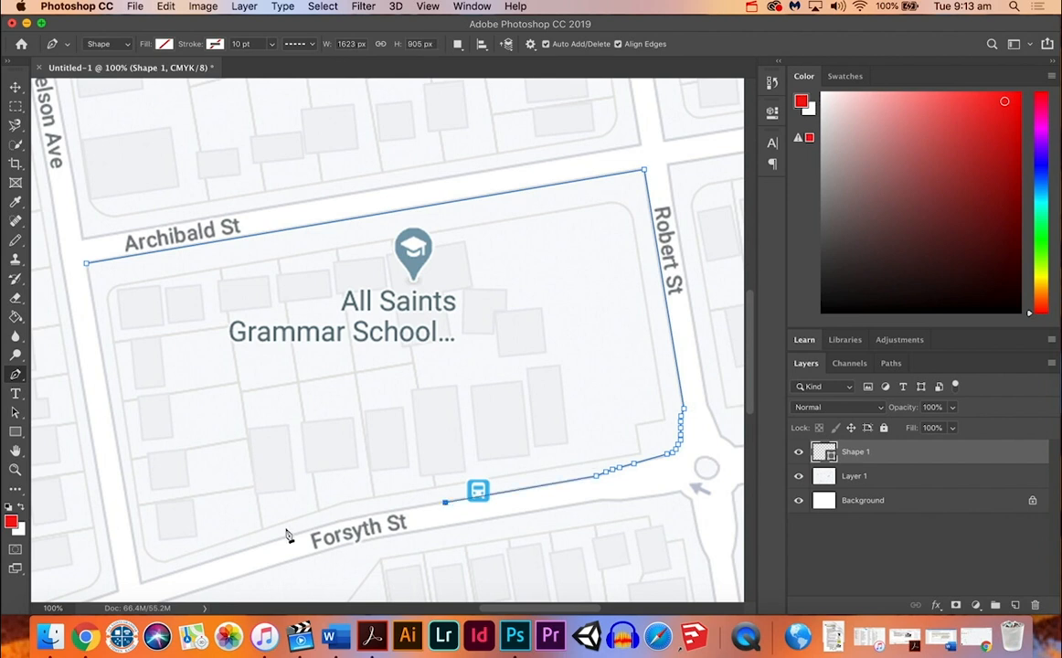
left_click(344, 520)
left_click(337, 523)
left_click(329, 524)
left_click(315, 529)
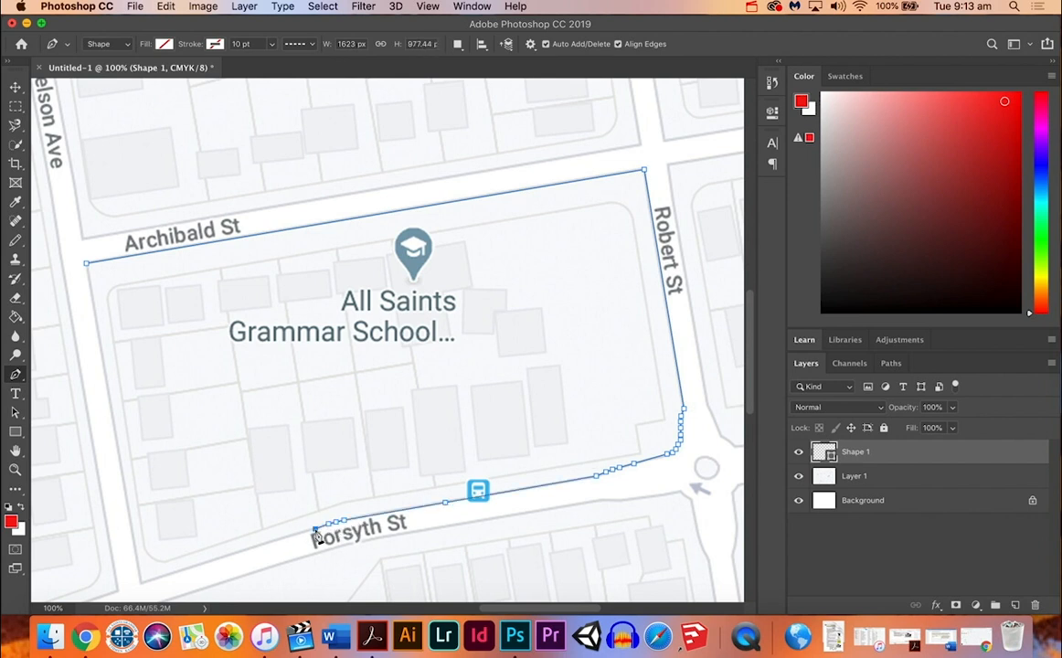
left_click(141, 582)
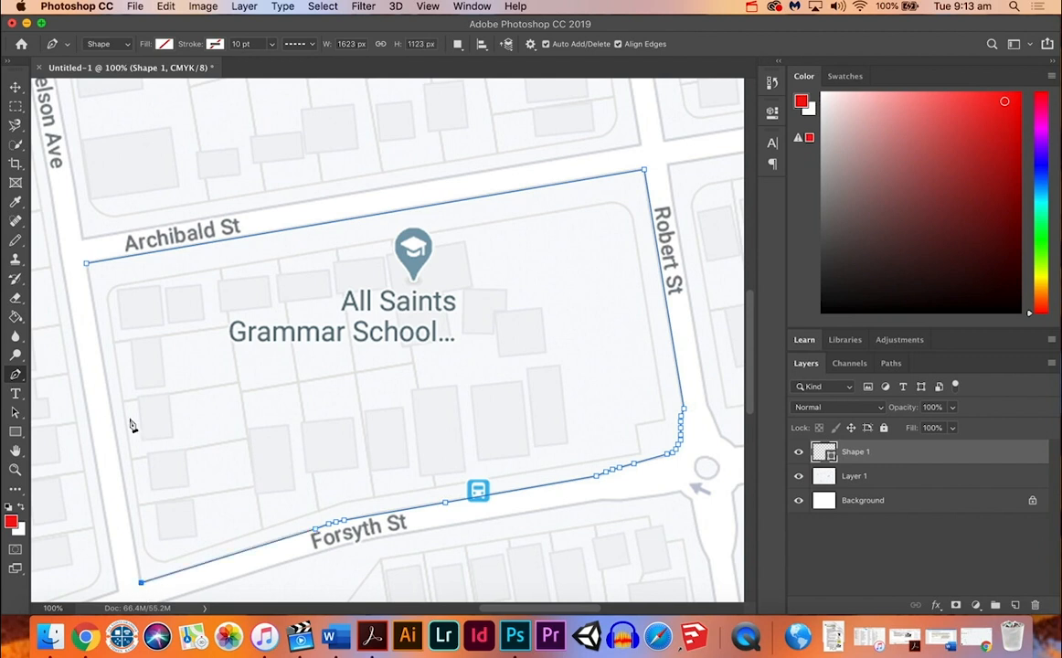
left_click(87, 266)
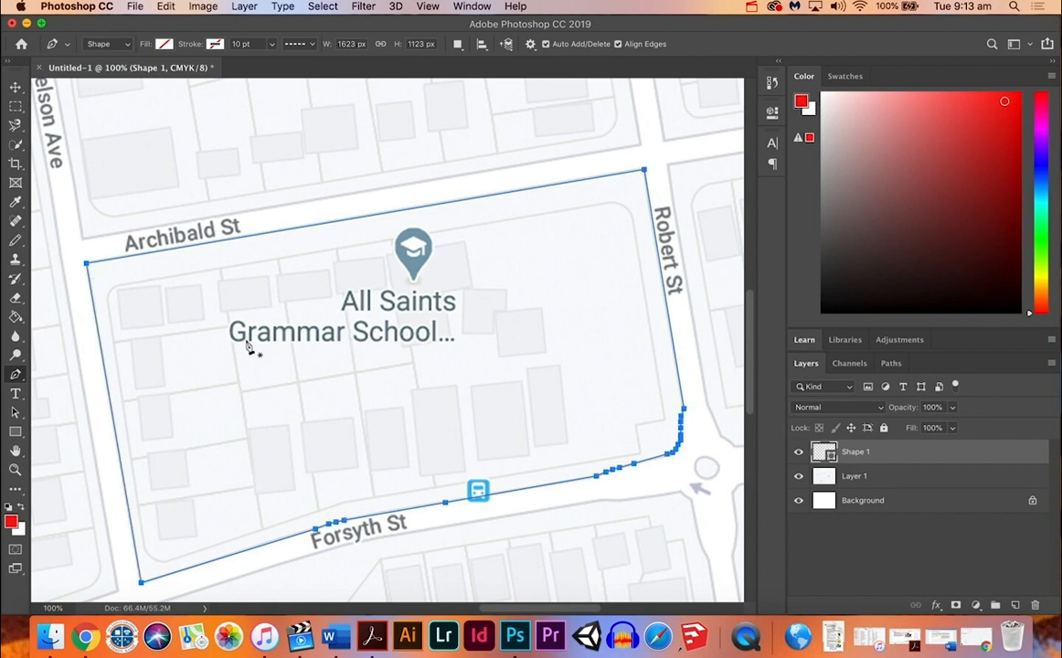
Step: Convert the closed school block path into a new anti-aliased selection with a feather radius of 0 pixels
right_click(300, 323)
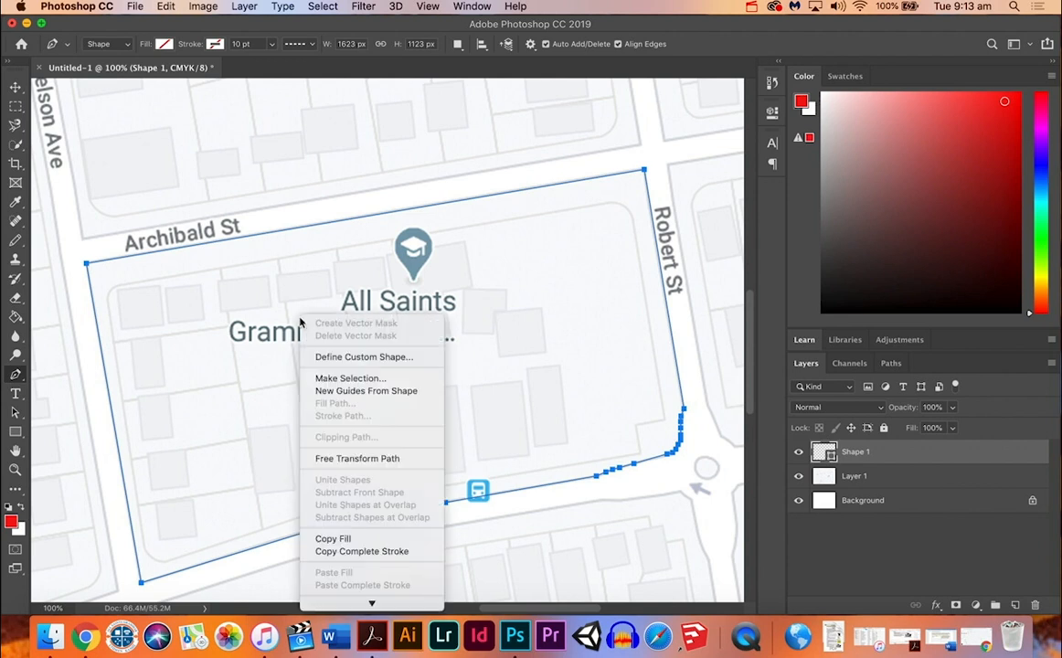
left_click(359, 384)
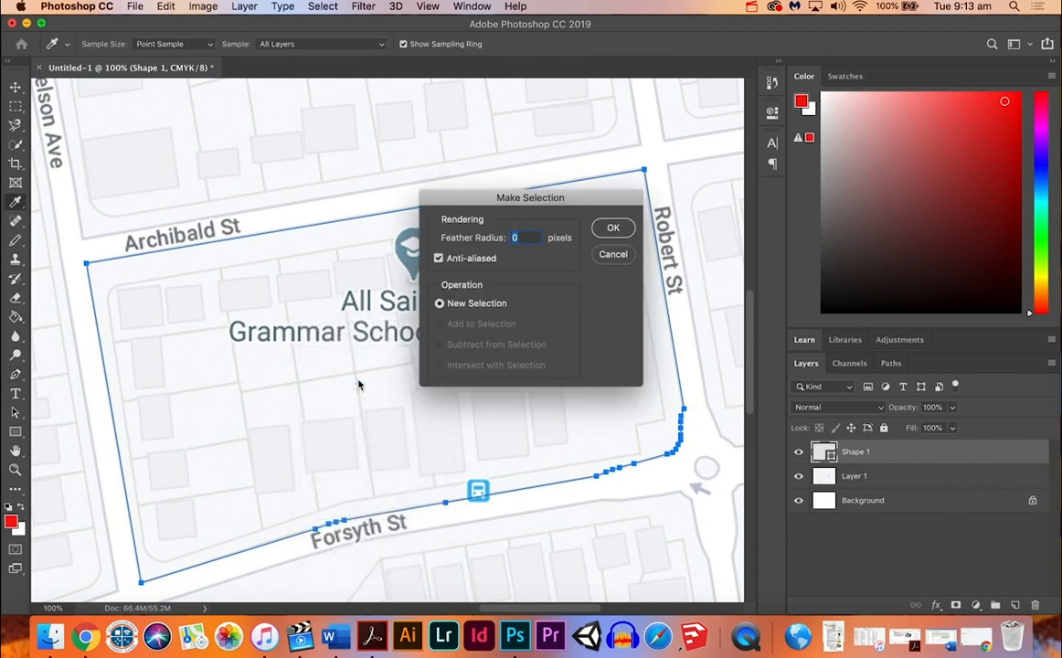
left_click(614, 231)
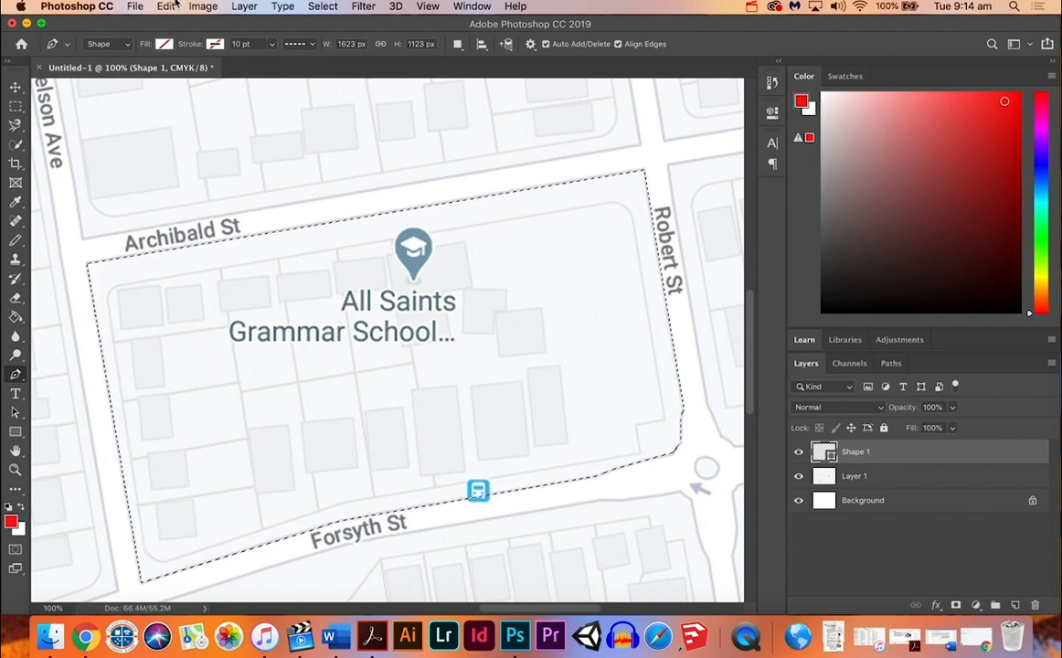
Step: Add a pattern fill layer with its default name from the selection, using the dark blue painted pattern with white diagonal stripes
left_click(245, 7)
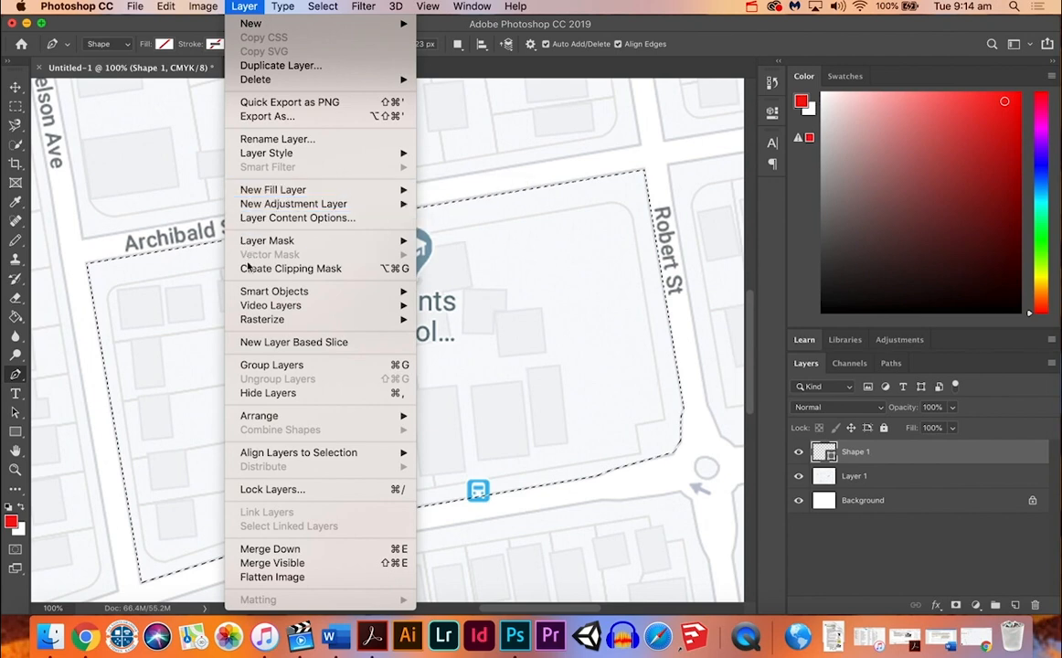
mouse_move(283, 193)
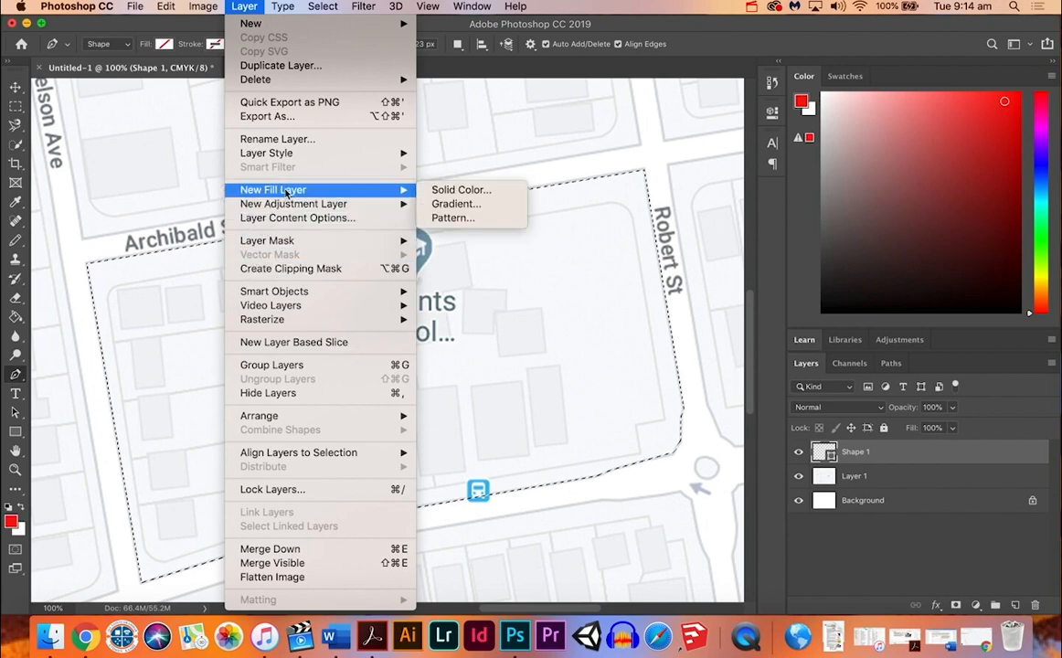
left_click(453, 219)
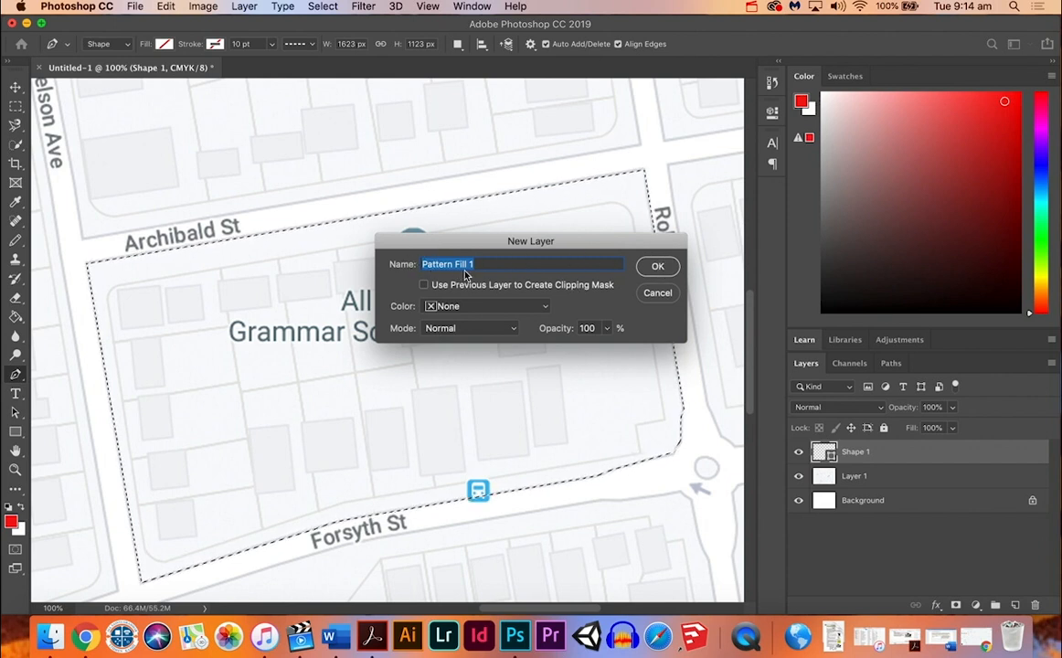
left_click(662, 271)
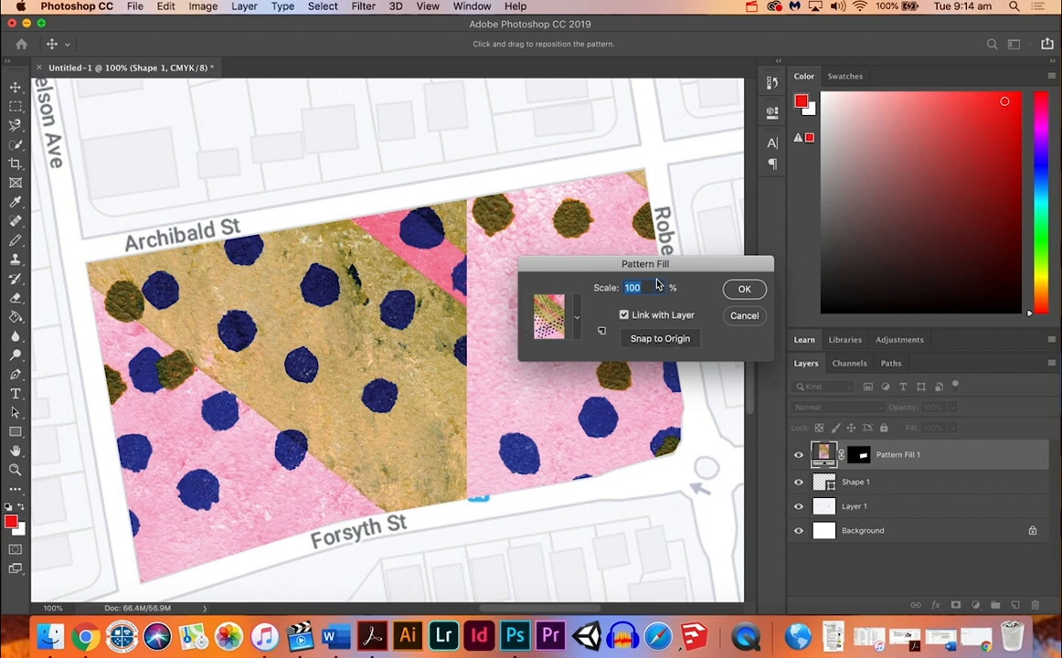
left_click_drag(643, 273, 332, 105)
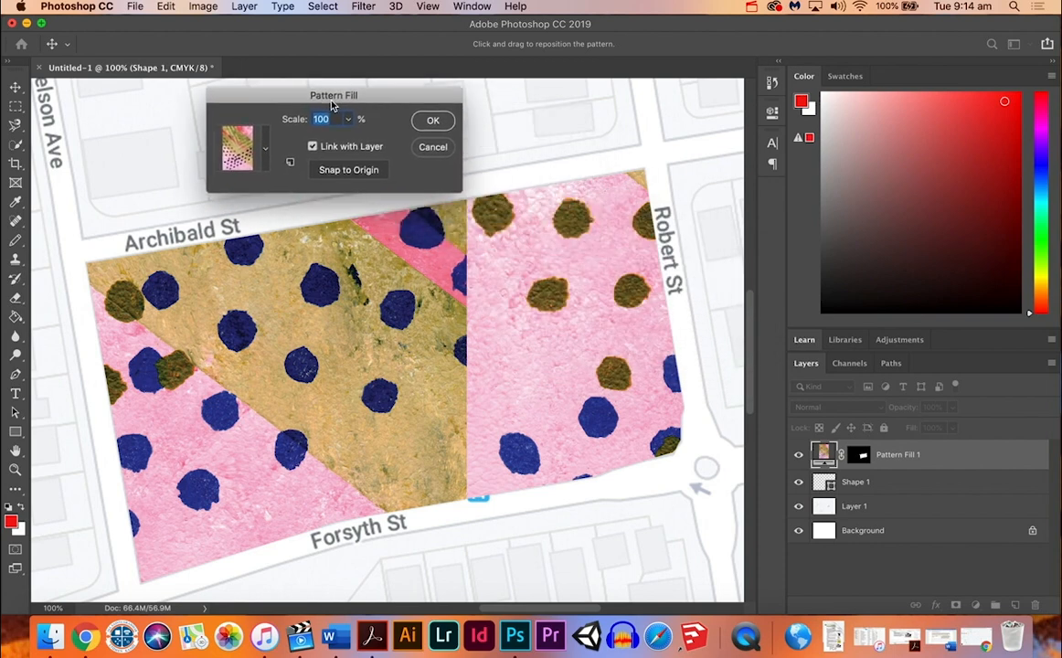
left_click(265, 156)
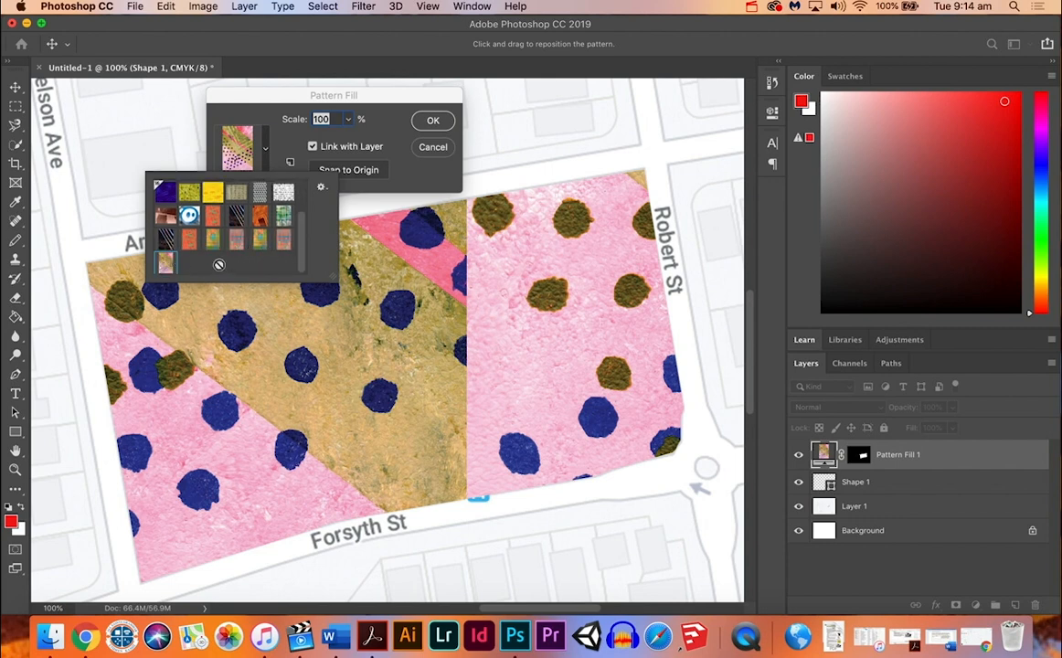
left_click(164, 241)
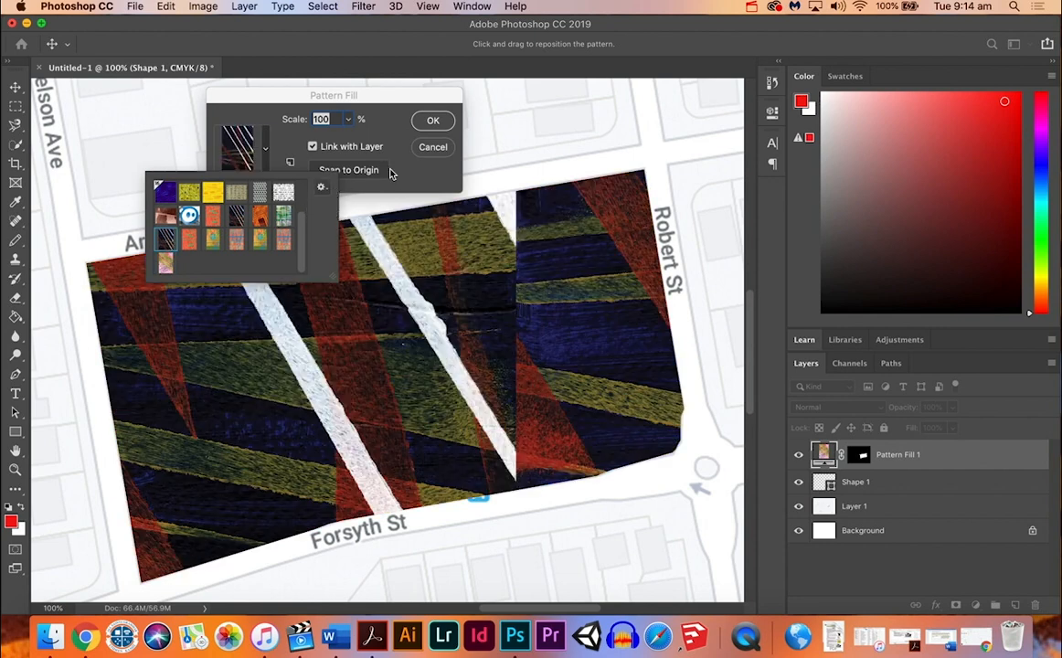
left_click(364, 158)
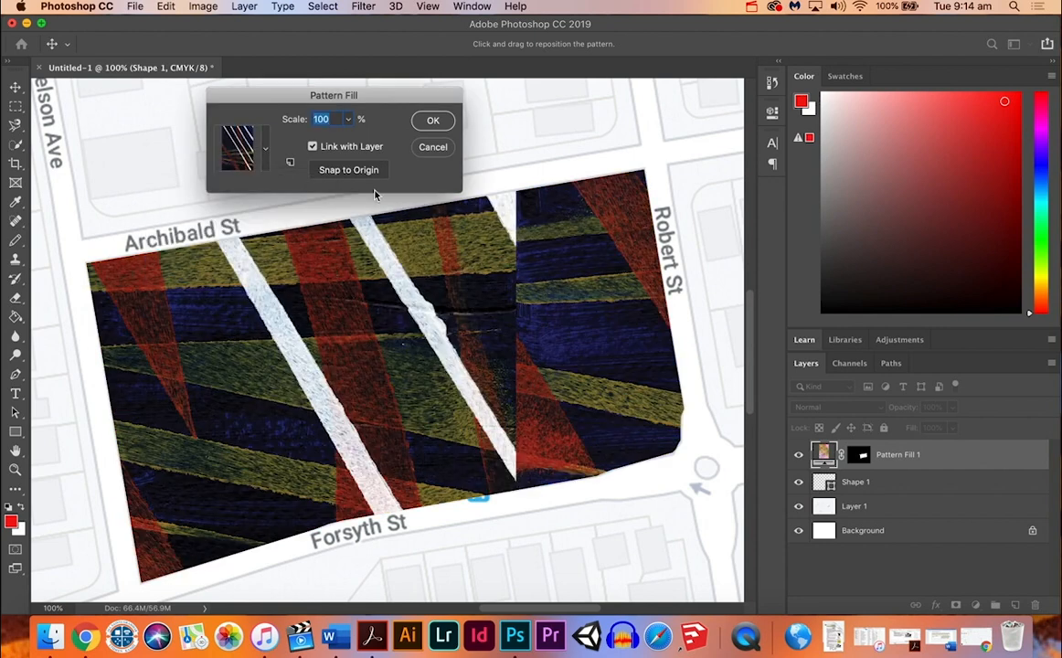
Step: Try the pattern at 50% scale and reposition it inside the school block
left_click_drag(279, 315, 581, 487)
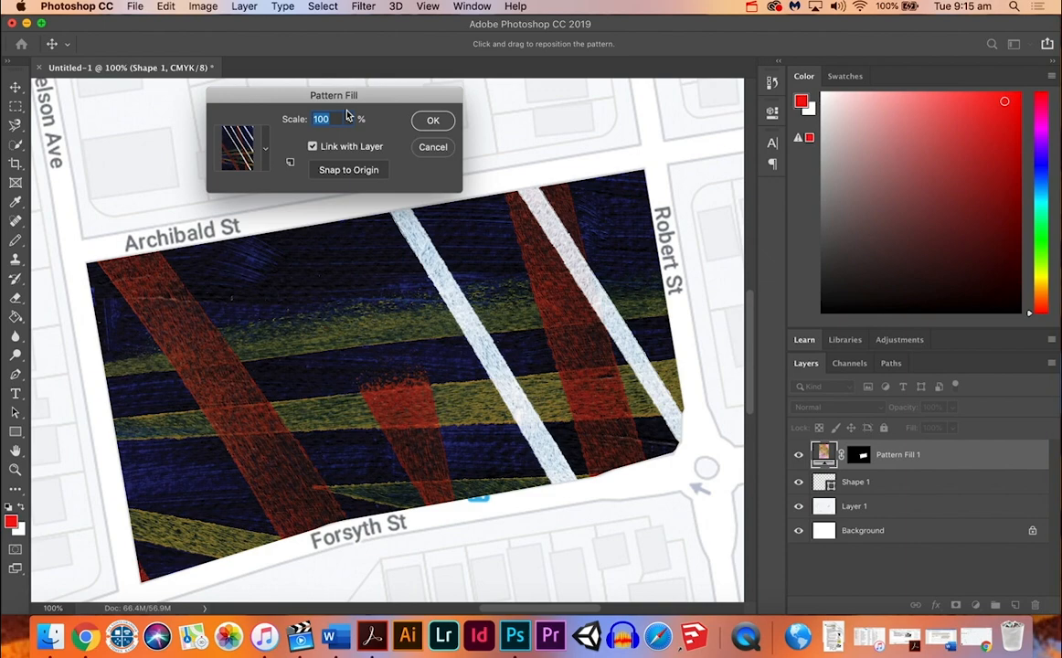
type("50")
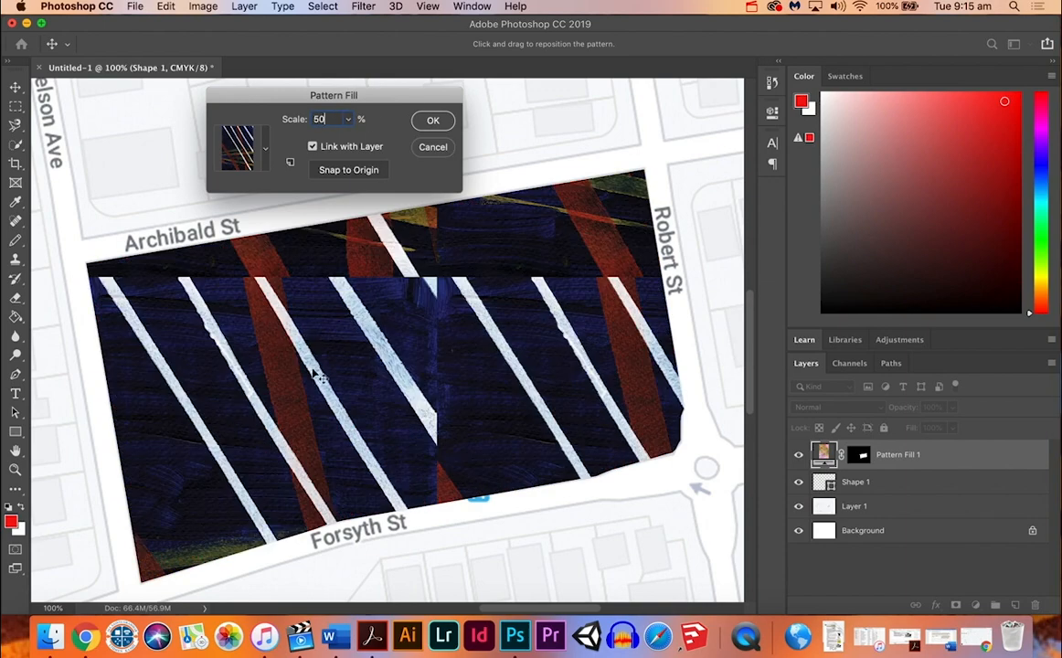
left_click_drag(294, 360, 448, 272)
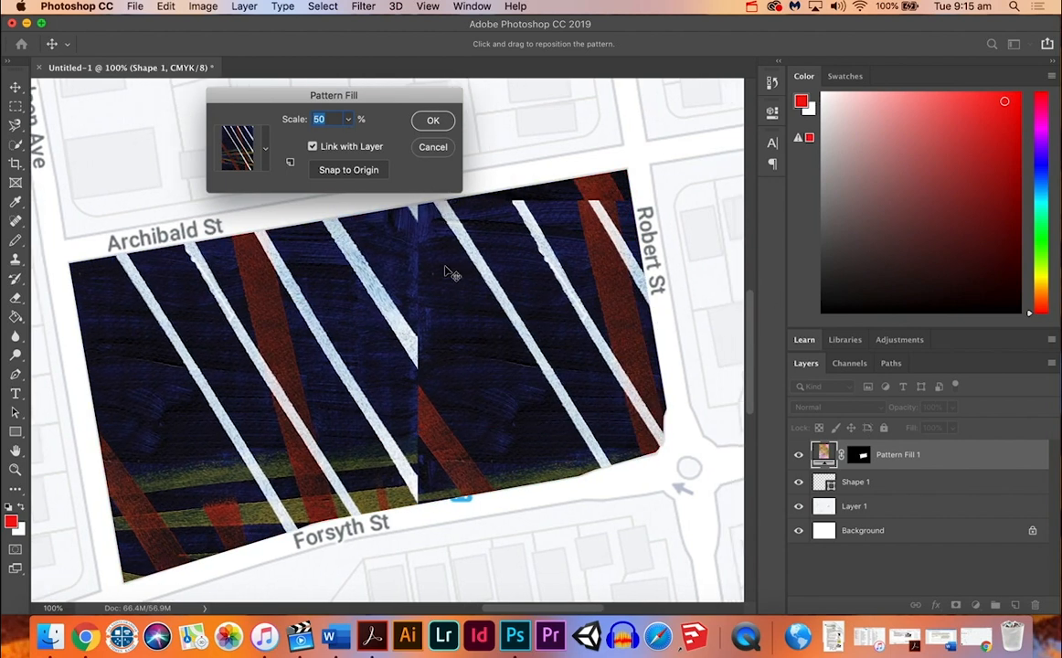
Step: Set the pattern scale to 100%, reposition it so no tile seam crosses the school block, and apply the fill
type("100")
left_click_drag(283, 362, 575, 411)
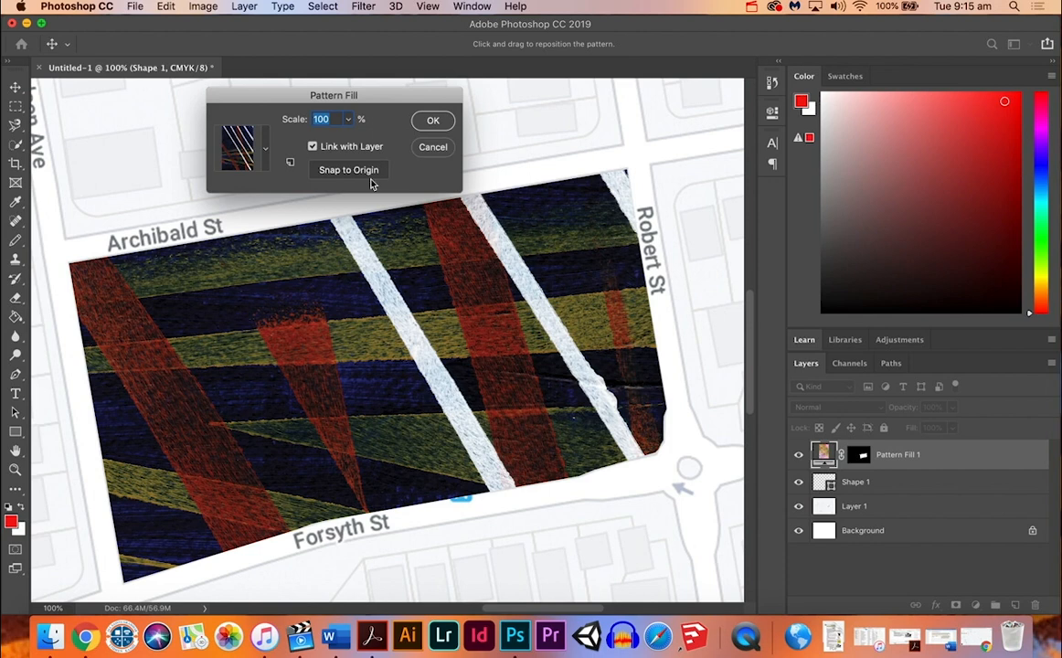
left_click(435, 126)
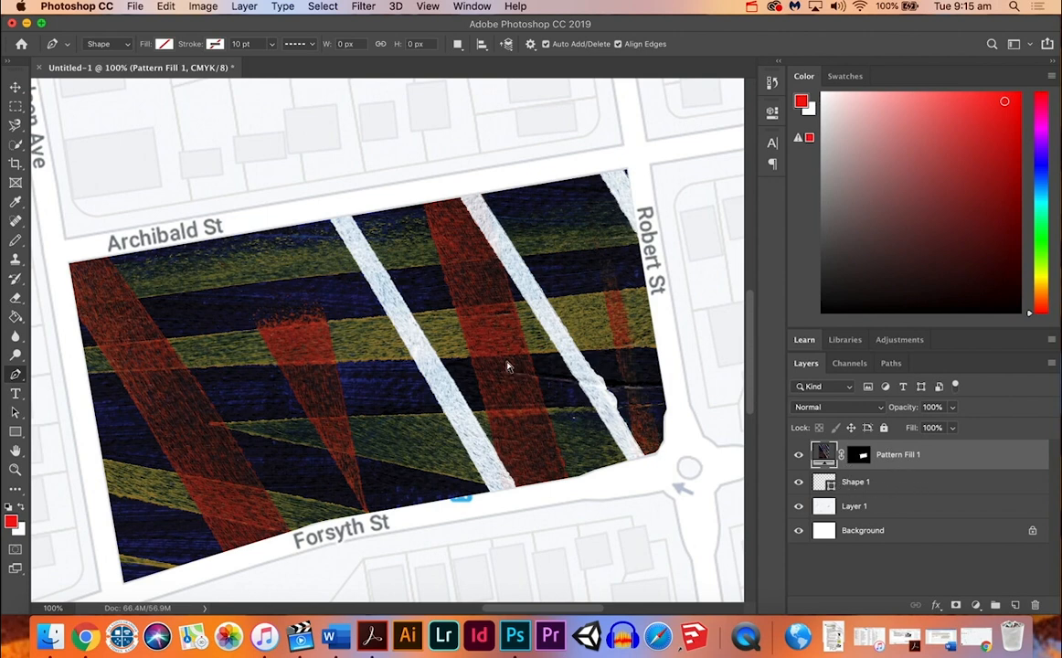
key("super+minus")
key("super+minus")
key("super+minus")
key("super+minus")
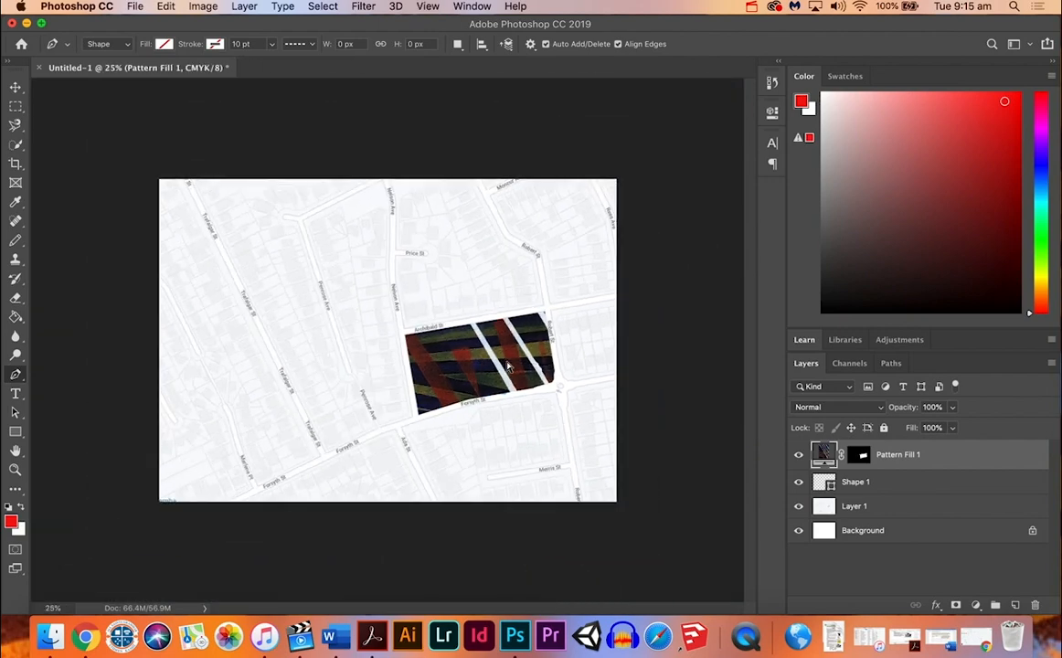
key("super+plus")
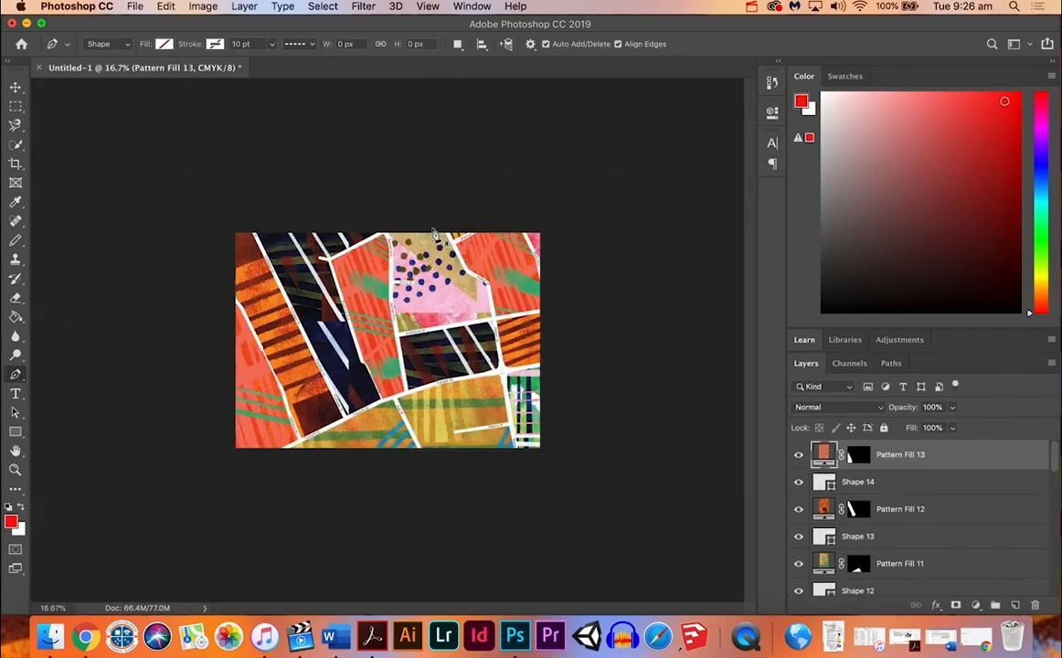
key("super+plus")
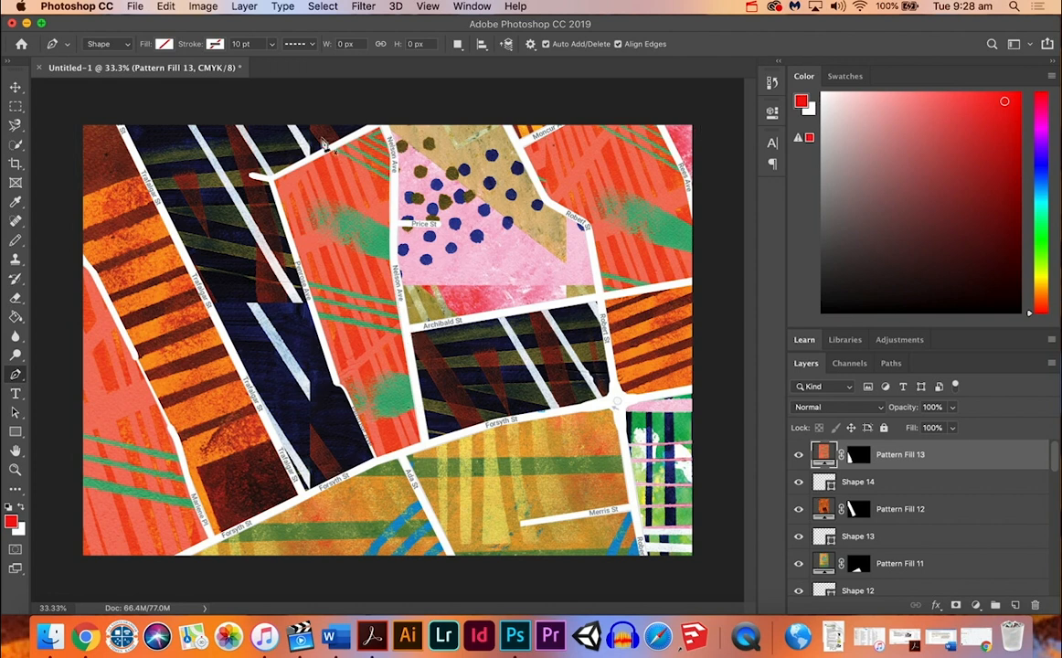
left_click(302, 636)
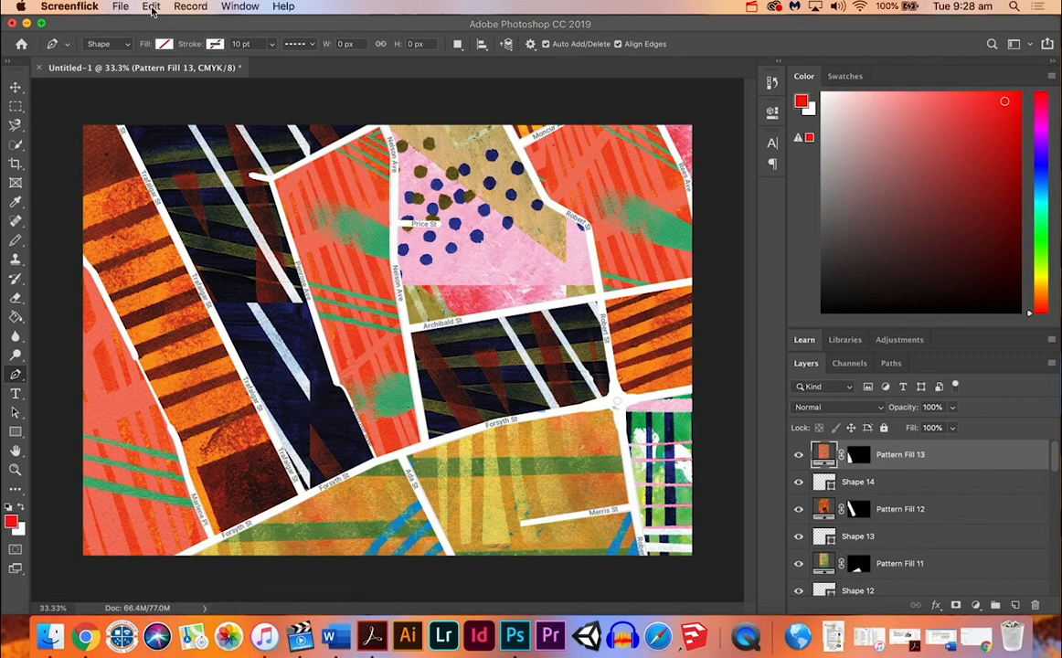